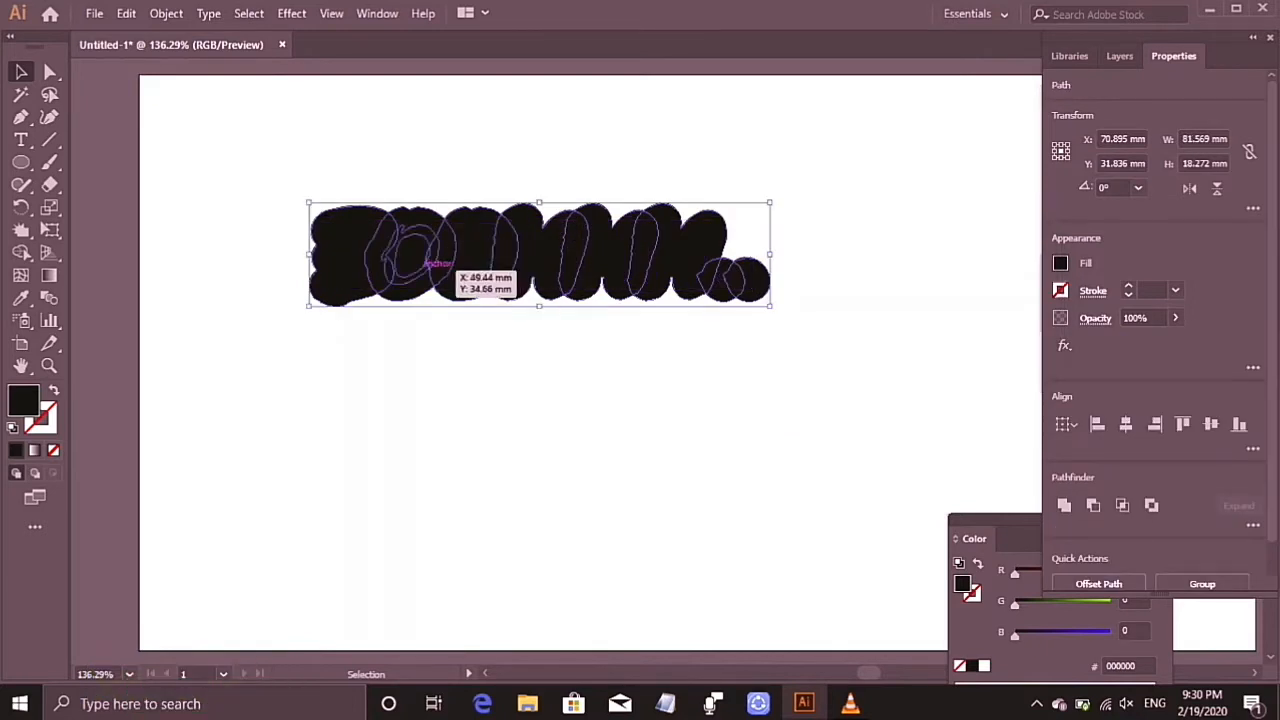
Select the whole BOOMMM.. artwork, shift it slightly to the right and down, and ungroup it
{"action": "left_click", "coordinate": [410, 385]}
{"action": "left_click", "coordinate": [359, 275]}
{"action": "left_click", "coordinate": [358, 266]}
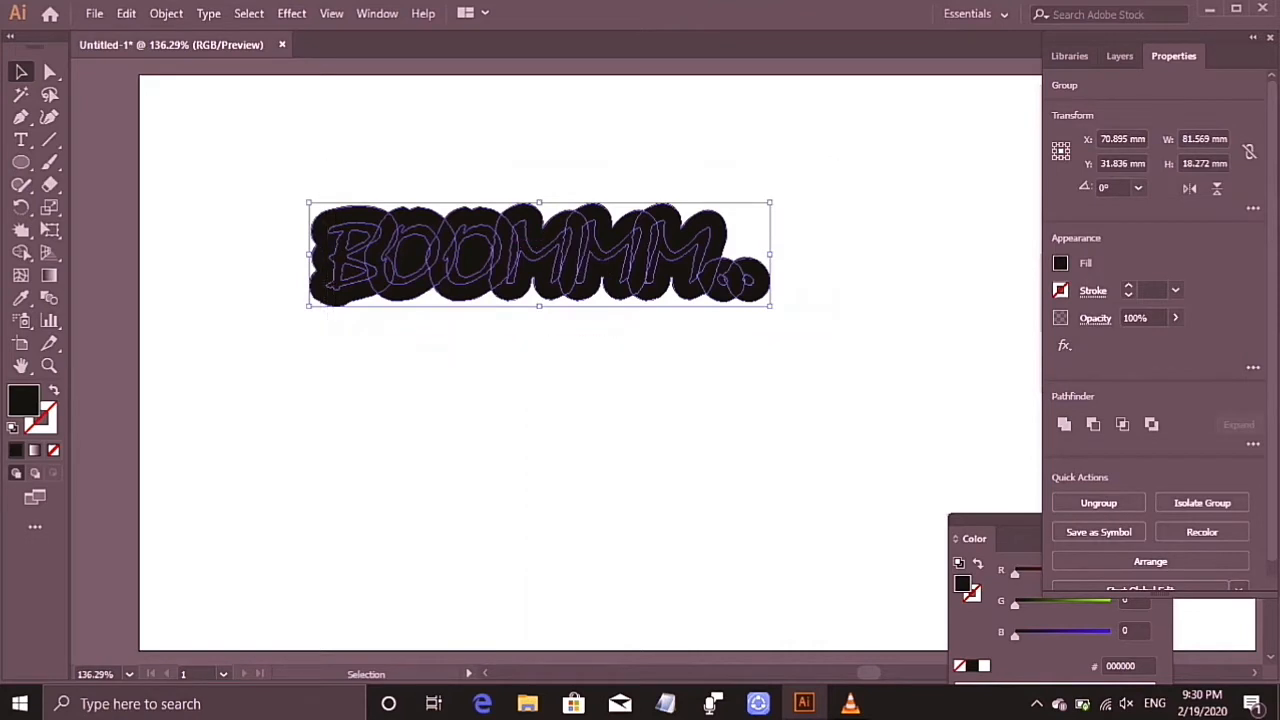
{"action": "left_click_drag", "start_coordinate": [782, 358], "coordinate": [288, 182]}
{"action": "left_click_drag", "start_coordinate": [385, 218], "coordinate": [397, 221]}
{"action": "right_click", "coordinate": [376, 229]}
{"action": "left_click", "coordinate": [430, 384]}
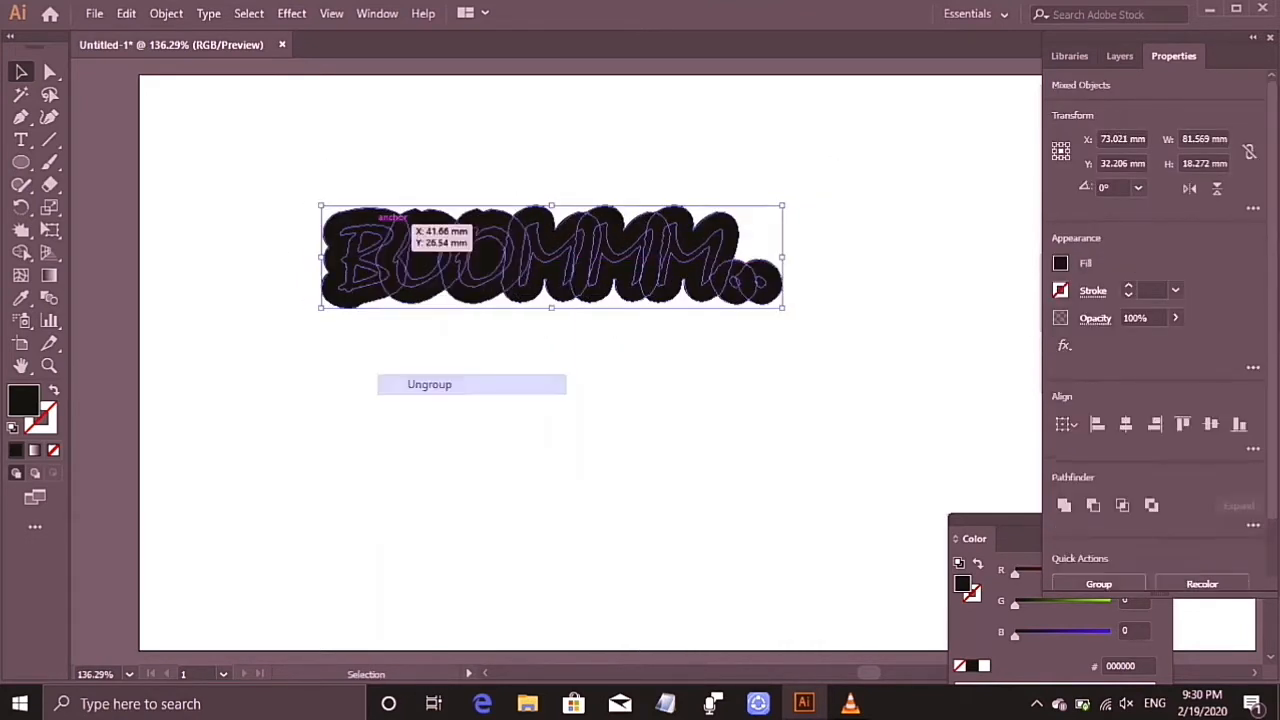
Select the inner letter shapes of BOOMMM and the two dots, and fill them with white
{"action": "key", "text": "ctrl+shift+a"}
{"action": "left_click", "coordinate": [365, 258]}
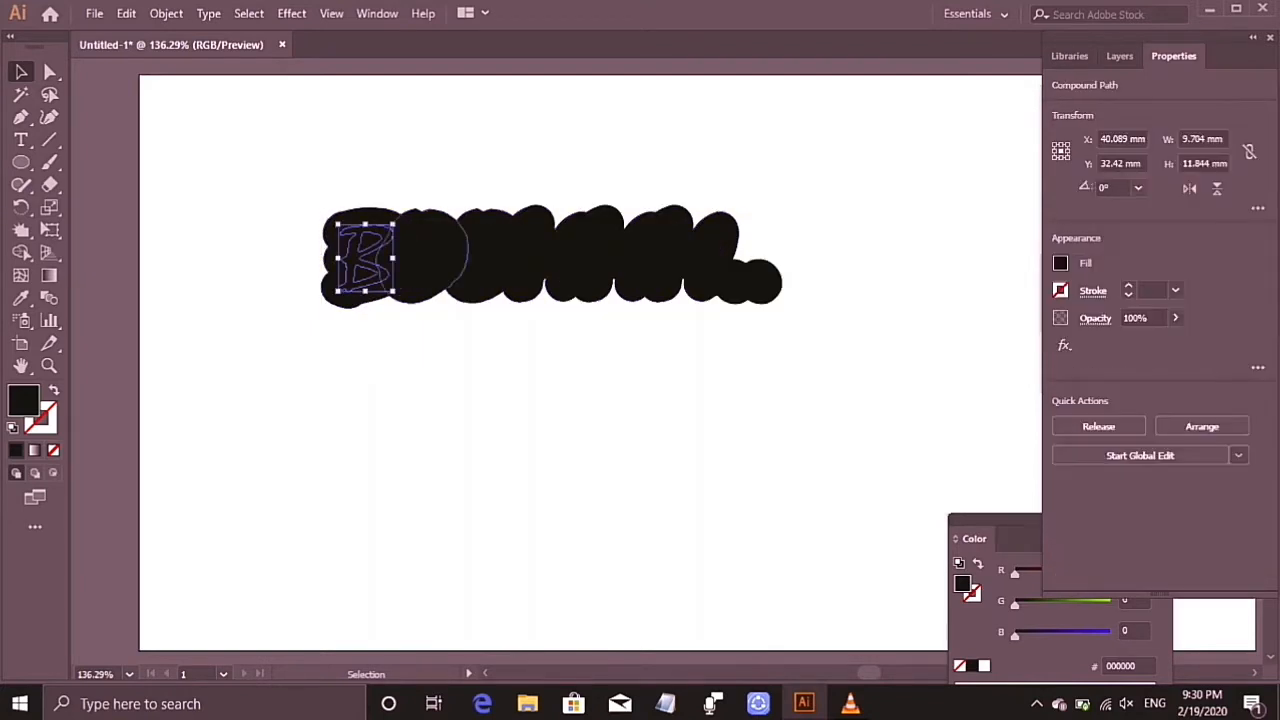
{"action": "left_click", "coordinate": [445, 270], "text": "shift"}
{"action": "left_click", "coordinate": [512, 272], "text": "shift"}
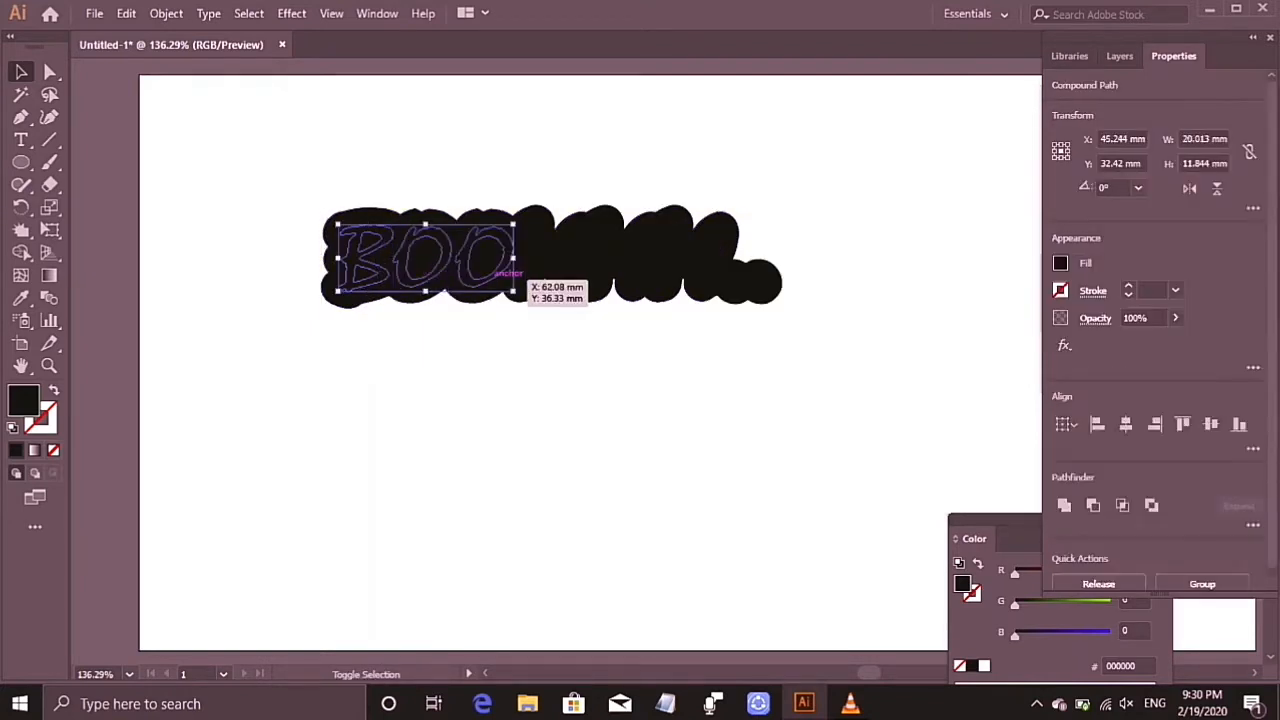
{"action": "left_click", "coordinate": [552, 262], "text": "shift"}
{"action": "left_click", "coordinate": [583, 256], "text": "shift"}
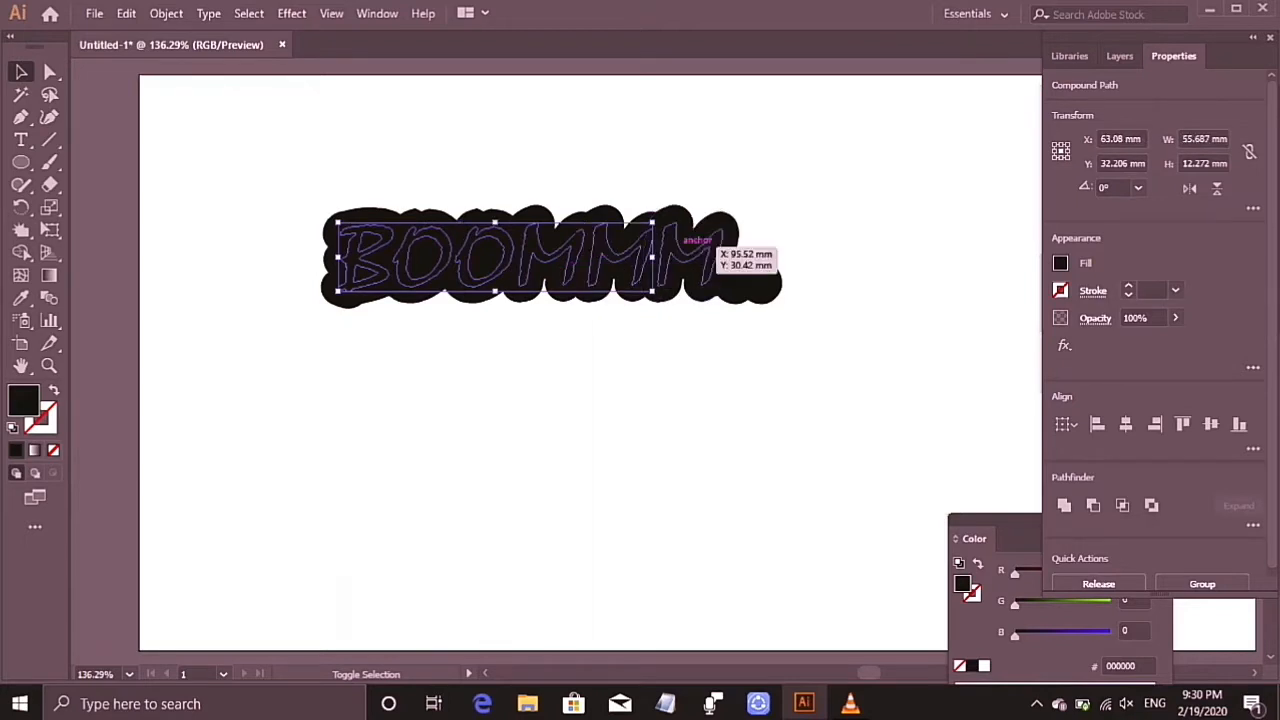
{"action": "left_click", "coordinate": [718, 258], "text": "shift"}
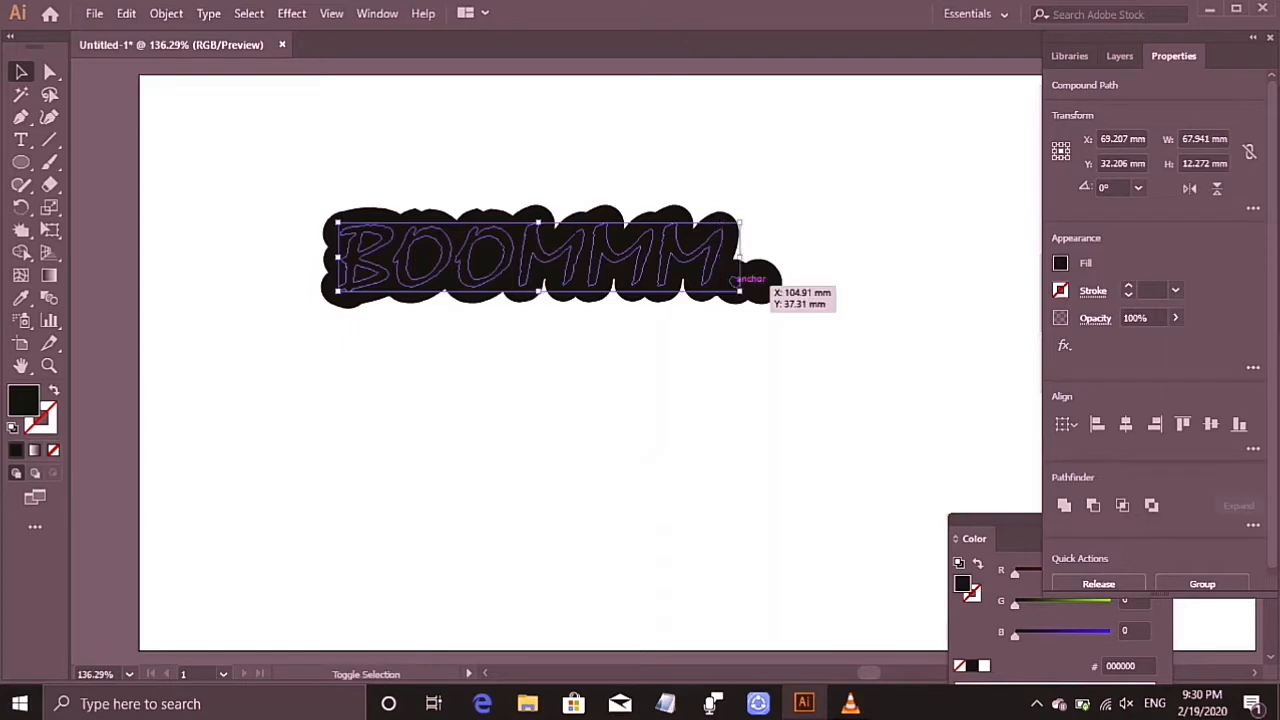
{"action": "left_click", "coordinate": [757, 282], "text": "shift"}
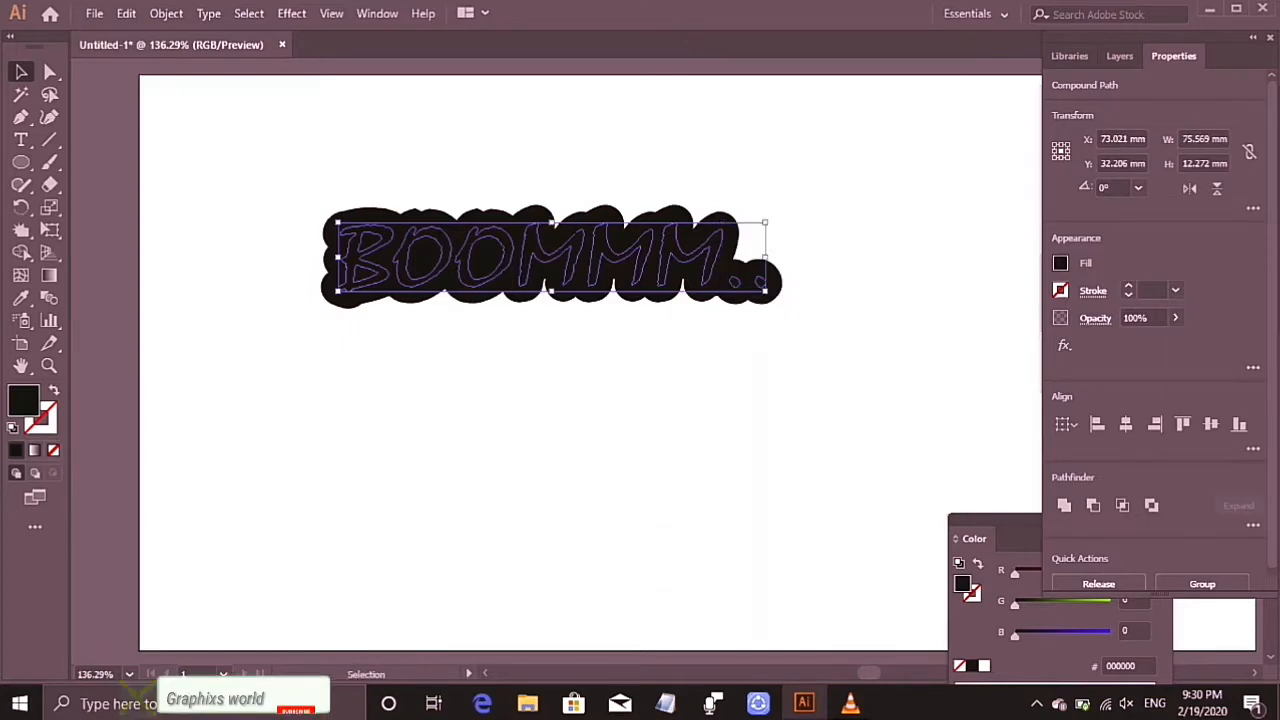
{"action": "left_click", "coordinate": [1060, 263]}
{"action": "left_click", "coordinate": [882, 331]}
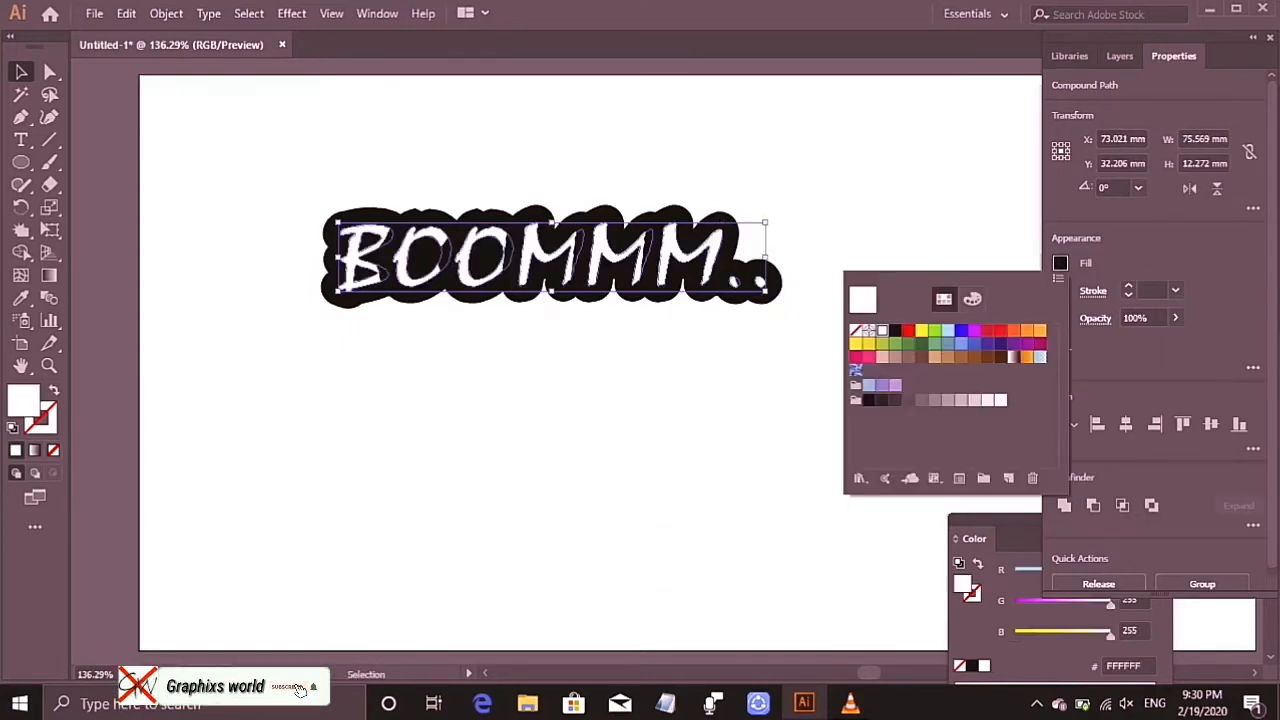
{"action": "left_click", "coordinate": [640, 400]}
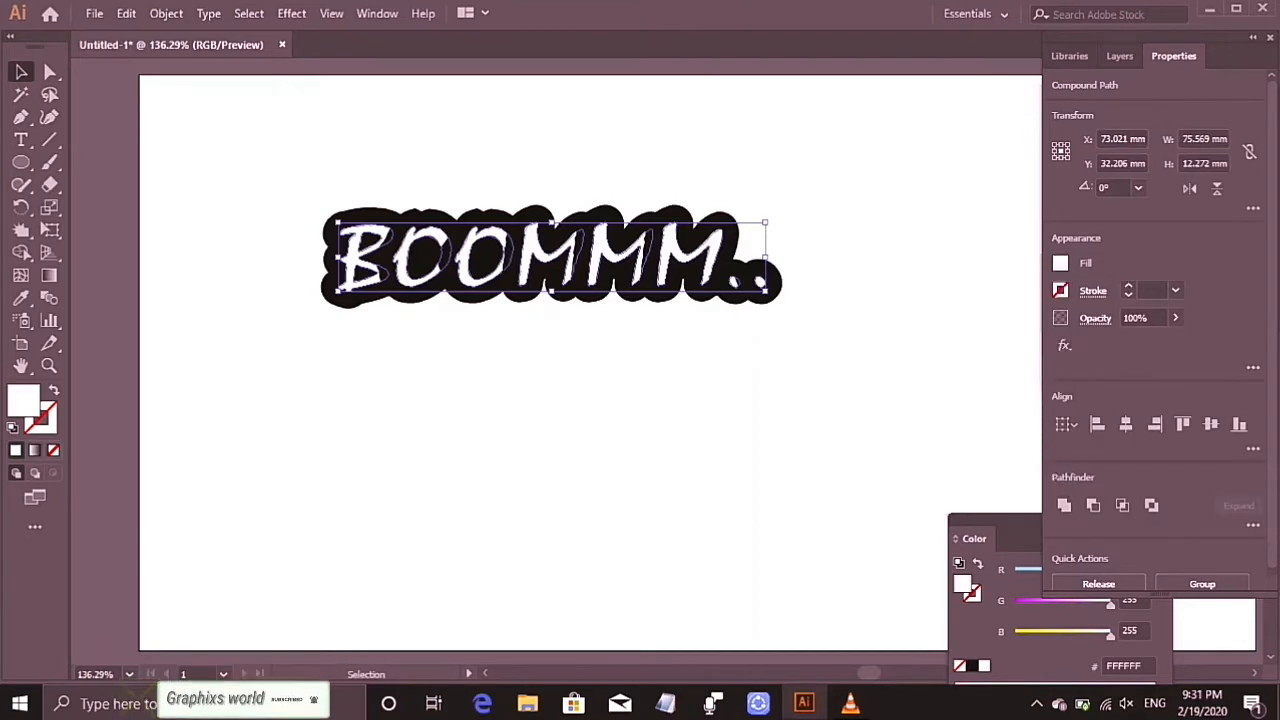
Bring the first five white letters, B, O, O, M and M, to the front of the stacking order
{"action": "left_click", "coordinate": [620, 400]}
{"action": "left_click", "coordinate": [392, 280]}
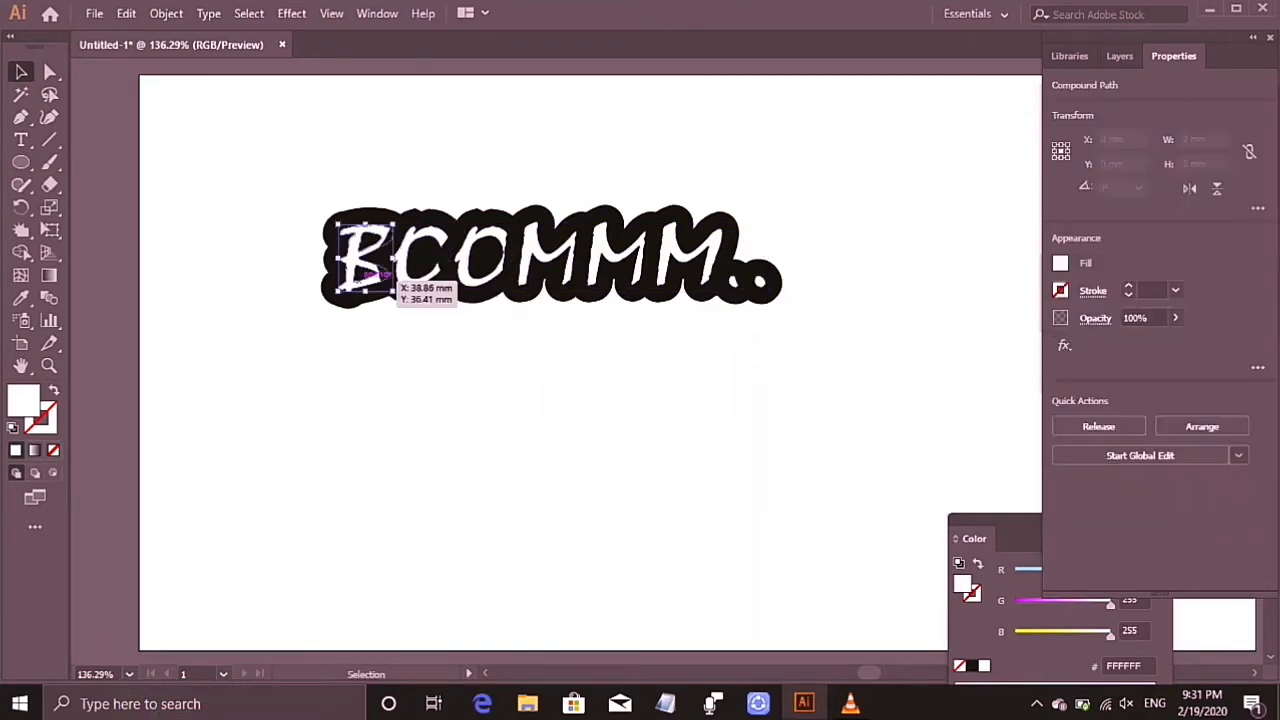
{"action": "left_click", "coordinate": [450, 280], "text": "shift"}
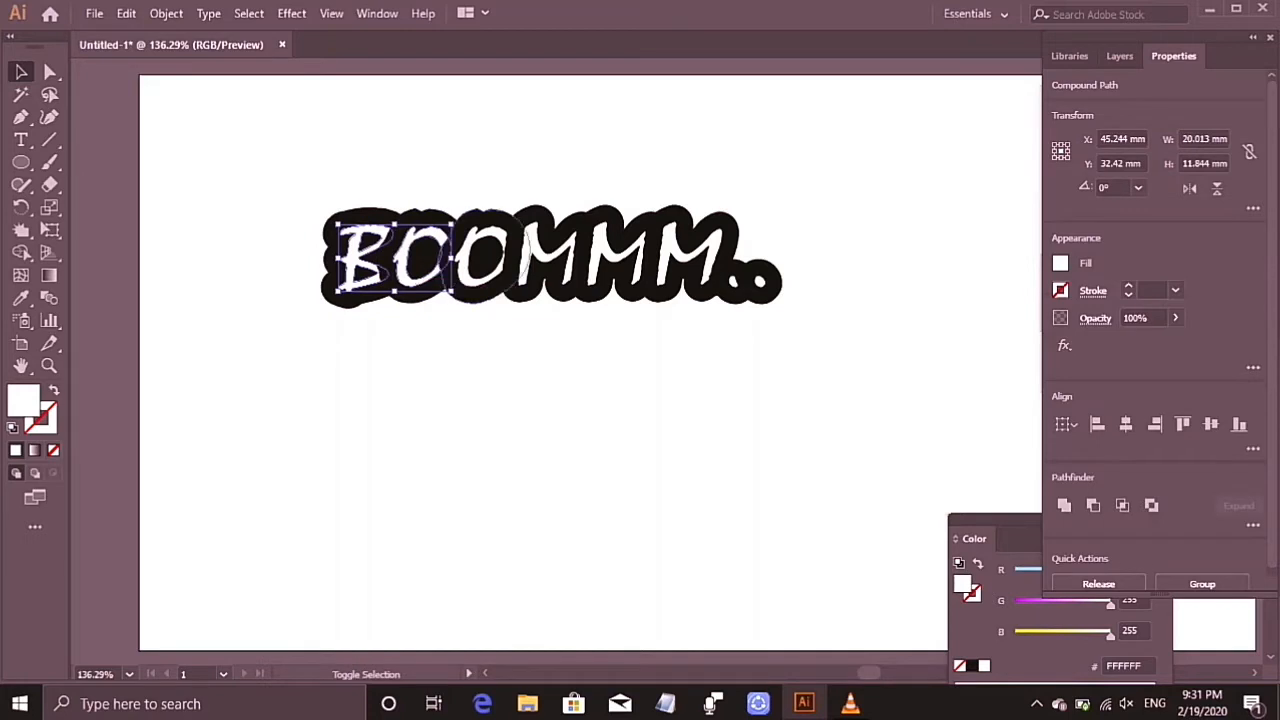
{"action": "left_click", "coordinate": [492, 278], "text": "shift"}
{"action": "left_click", "coordinate": [588, 268], "text": "shift"}
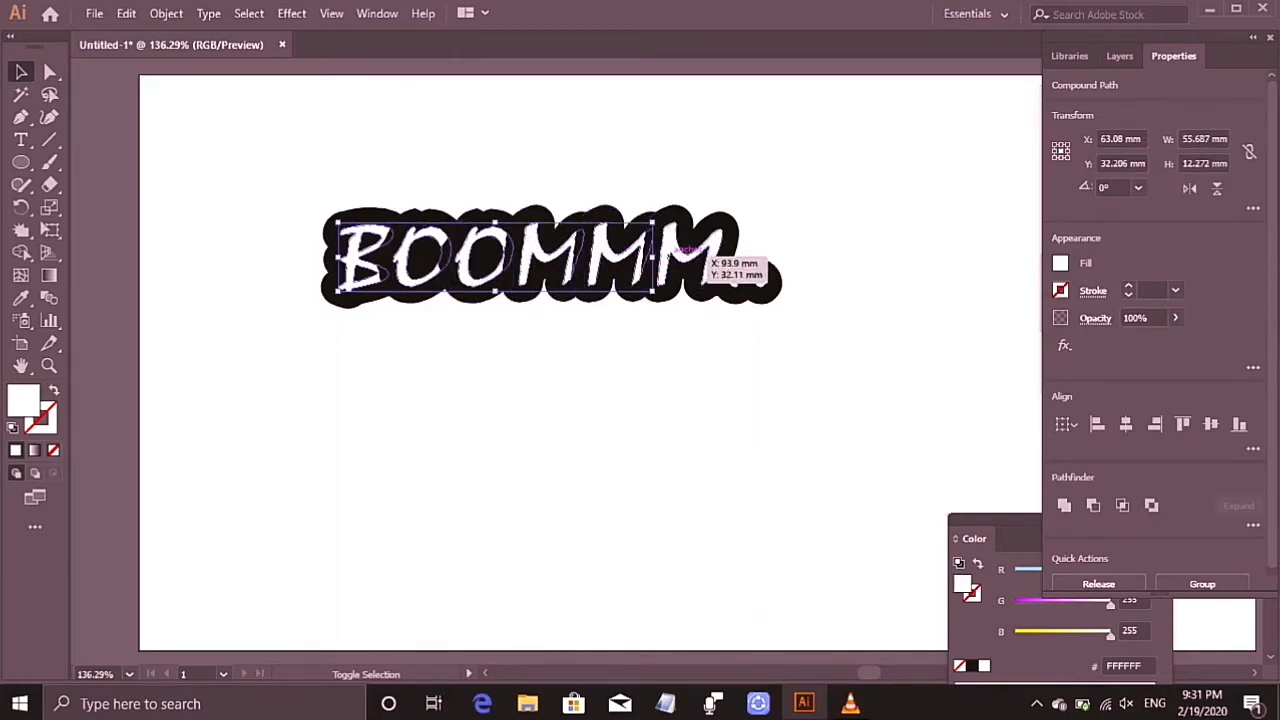
{"action": "right_click", "coordinate": [612, 250]}
{"action": "mouse_move", "coordinate": [680, 413]}
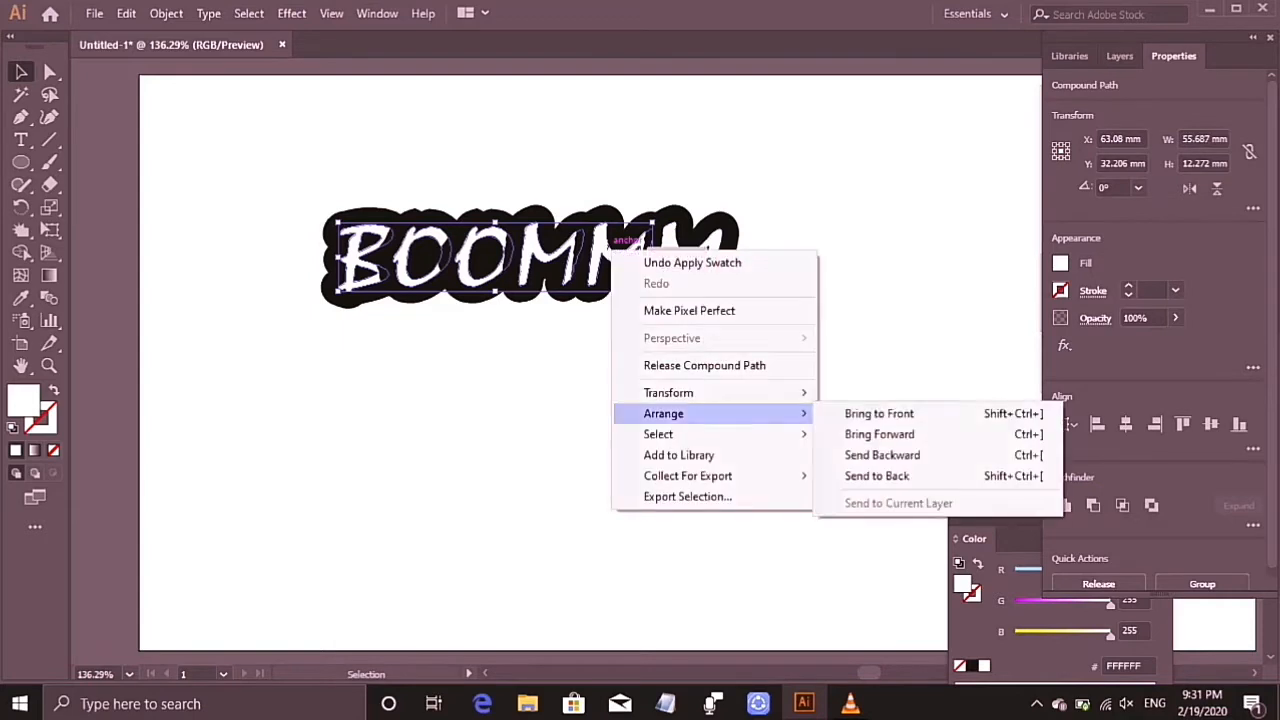
{"action": "left_click", "coordinate": [879, 413]}
{"action": "left_click", "coordinate": [850, 405]}
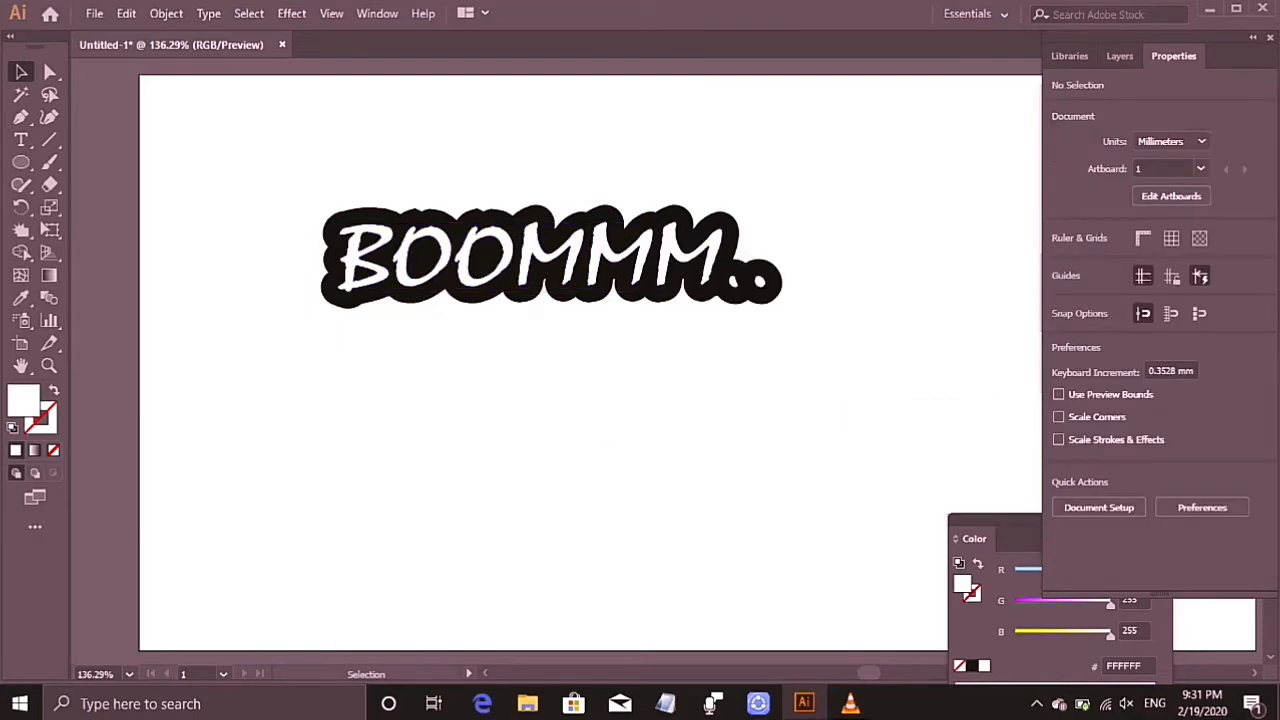
Copy the black outline shapes behind the six letters of BOOMMM and paste the copies in back
{"action": "left_click", "coordinate": [365, 255]}
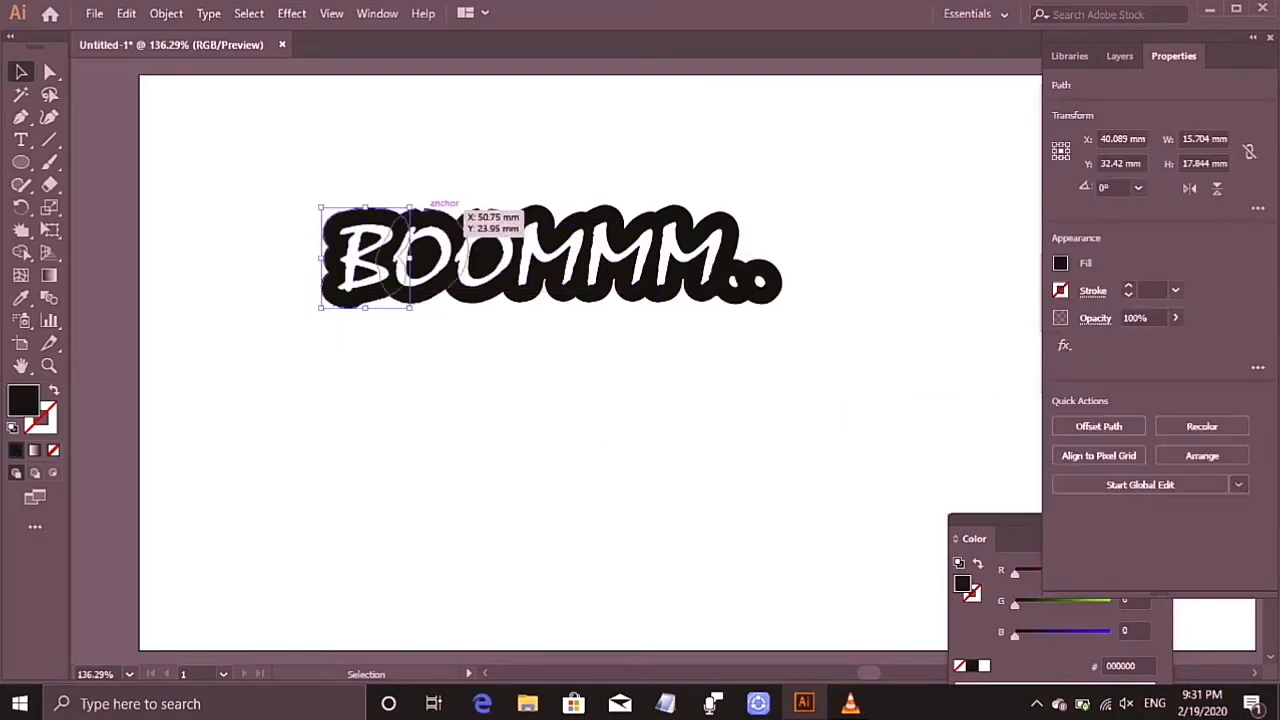
{"action": "left_click", "coordinate": [456, 212], "text": "shift"}
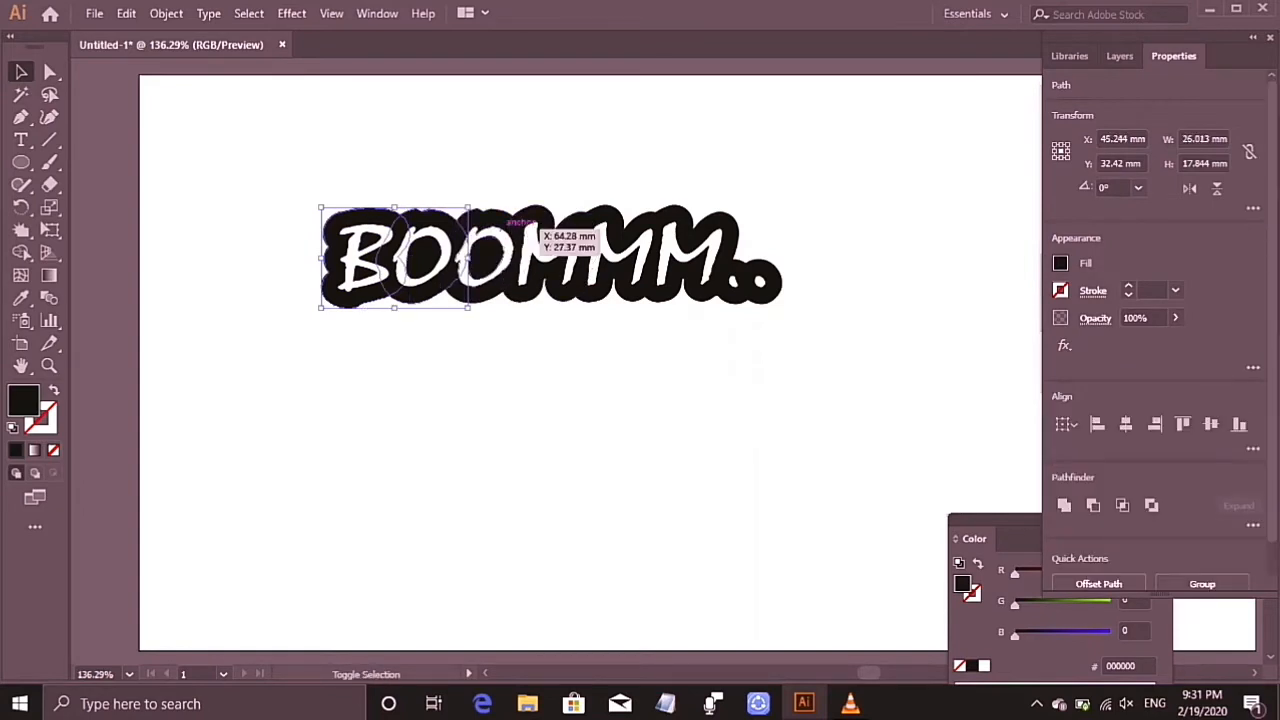
{"action": "left_click", "coordinate": [560, 225], "text": "shift"}
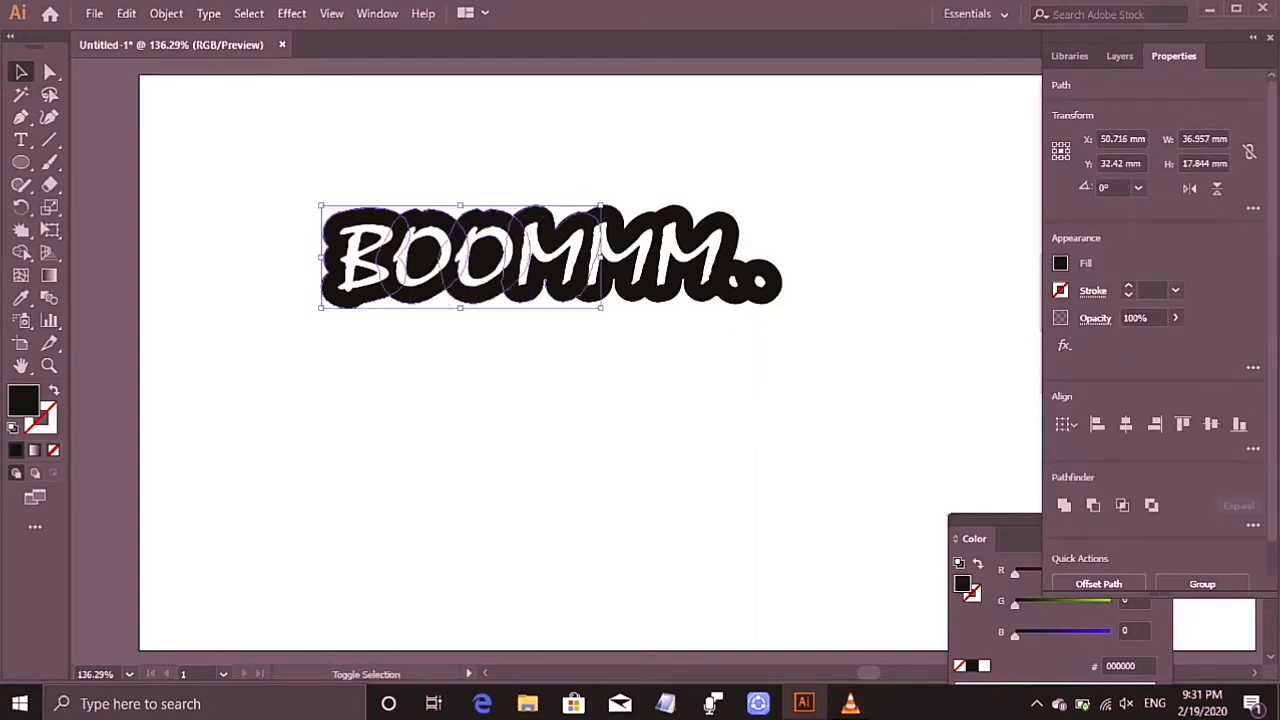
{"action": "left_click", "coordinate": [635, 225], "text": "shift"}
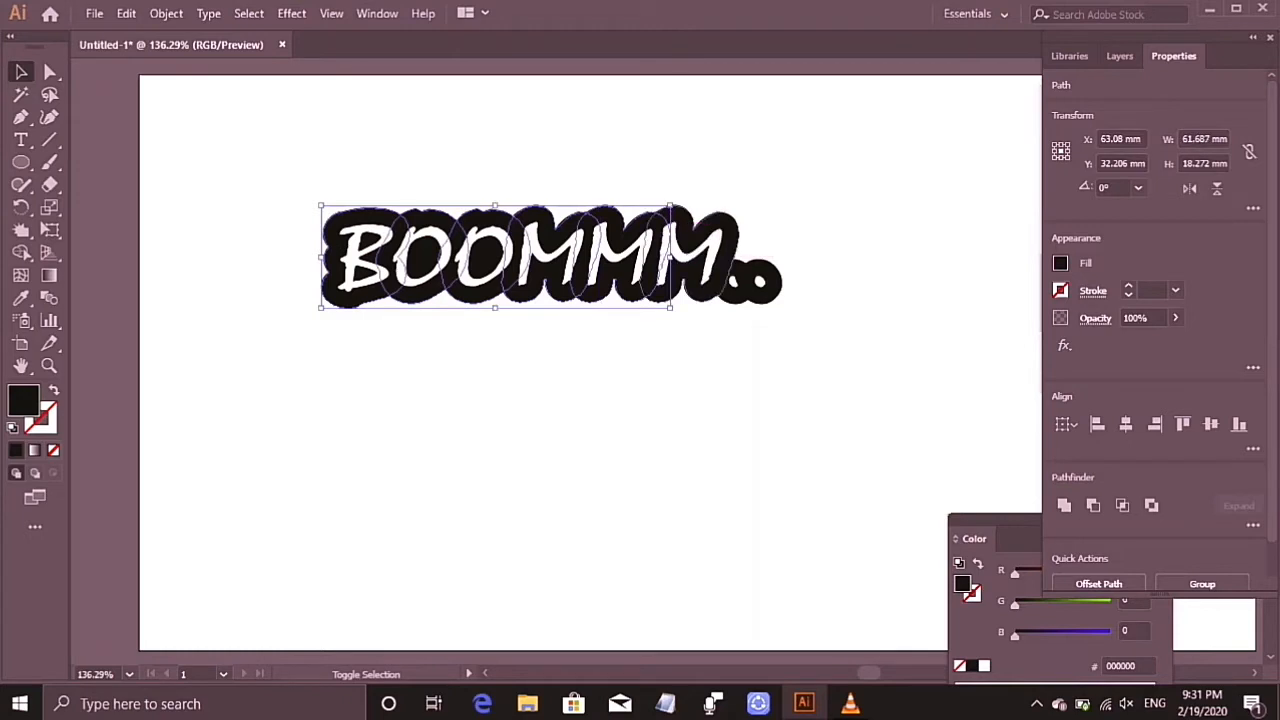
{"action": "left_click", "coordinate": [126, 13]}
{"action": "left_click", "coordinate": [156, 104]}
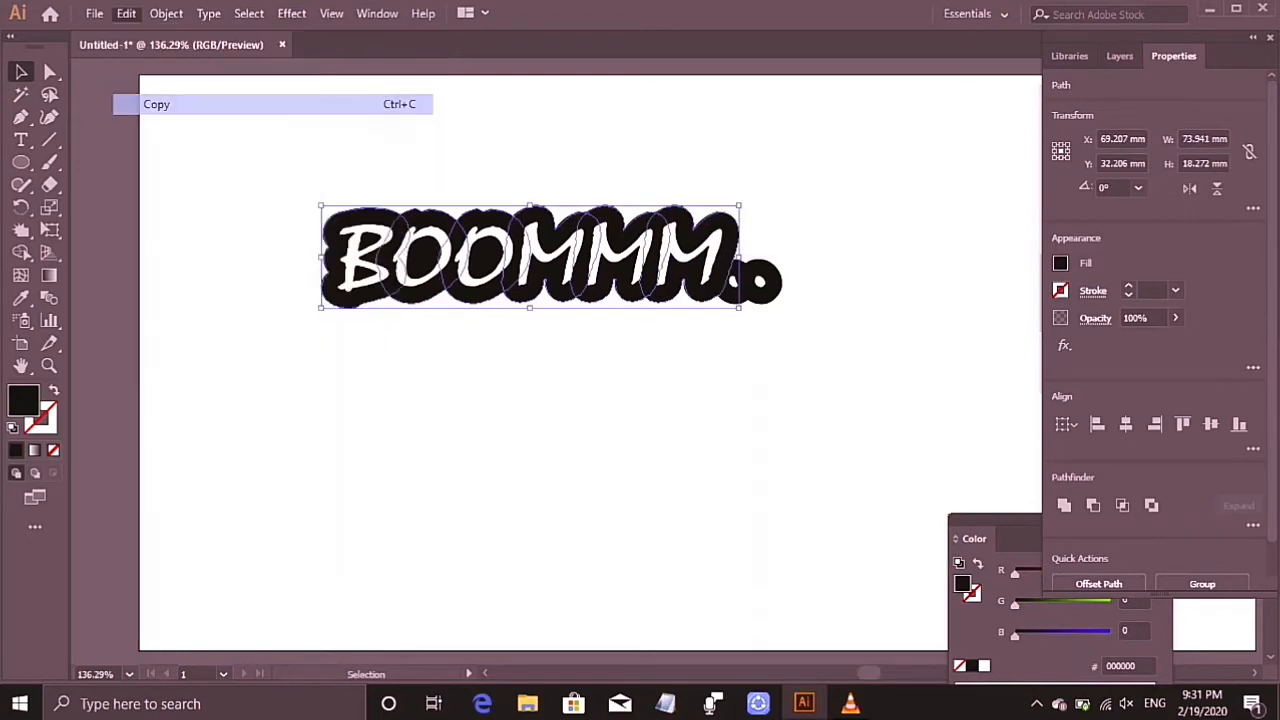
{"action": "left_click", "coordinate": [126, 13]}
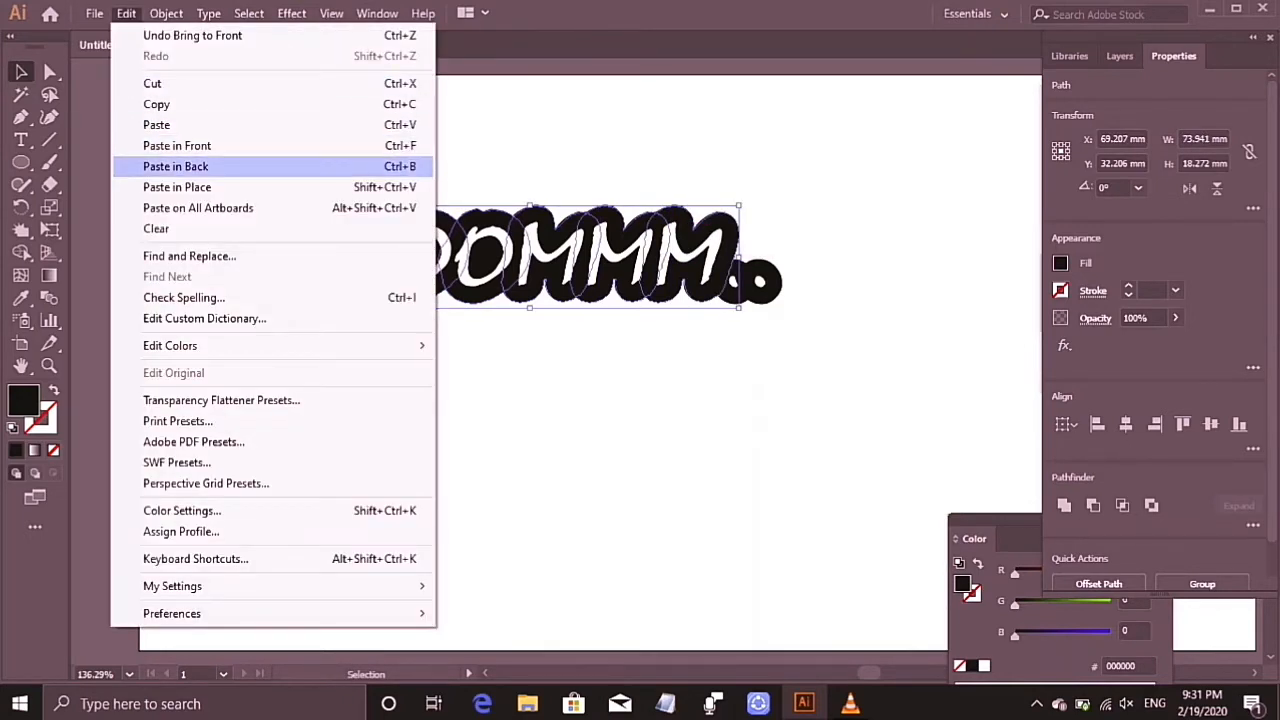
{"action": "left_click", "coordinate": [175, 166]}
{"action": "left_click_drag", "start_coordinate": [555, 238], "coordinate": [778, 208]}
{"action": "key", "text": "ctrl+z"}
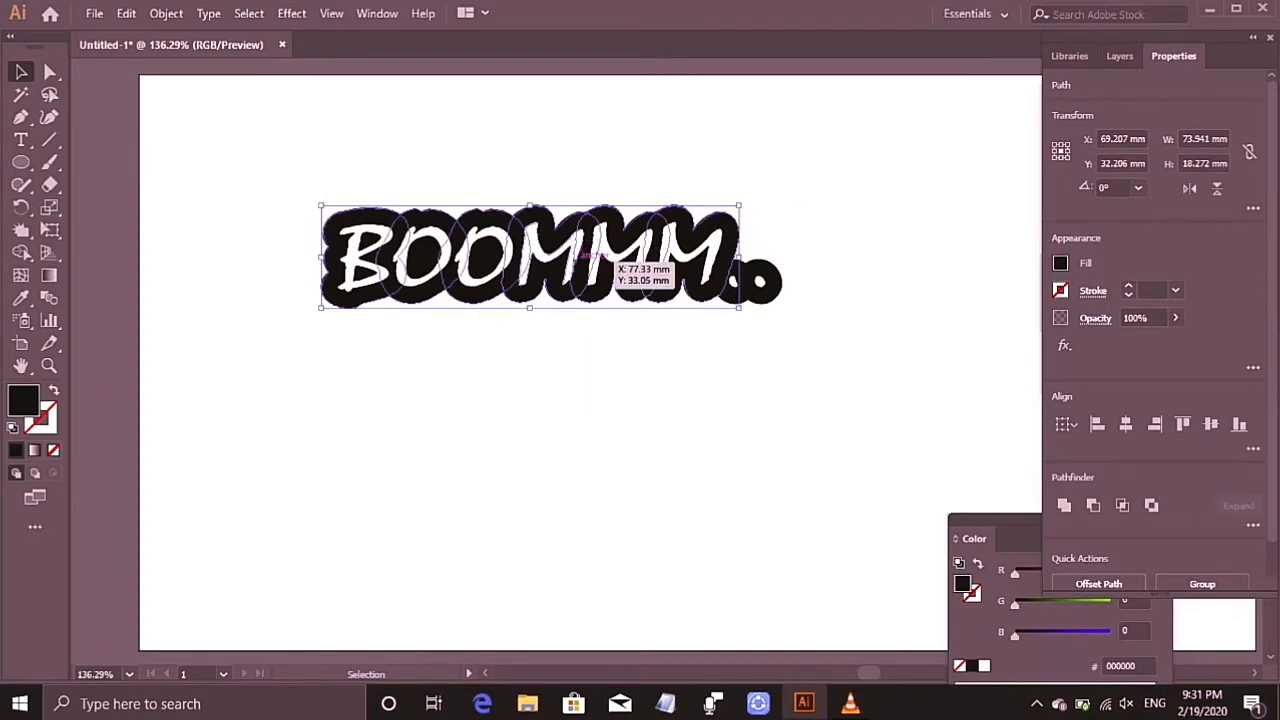
{"action": "left_click_drag", "start_coordinate": [576, 262], "coordinate": [580, 258]}
{"action": "key", "text": "ctrl+z"}
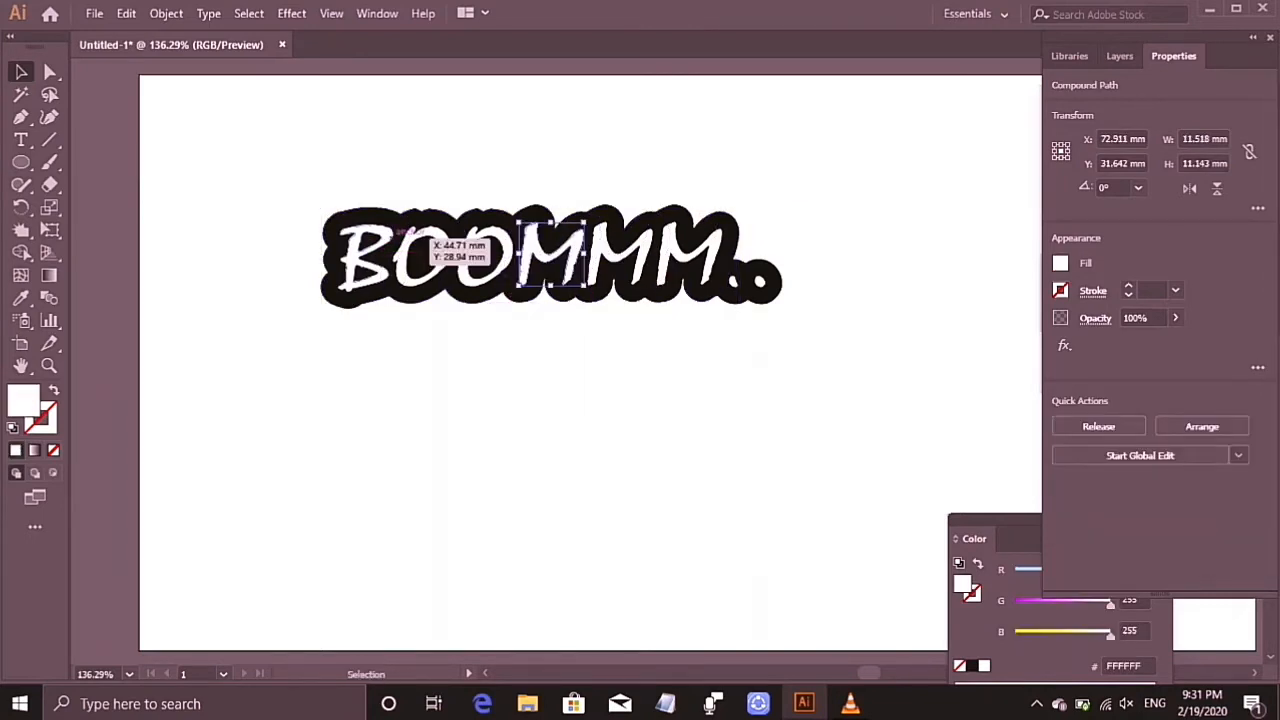
Move the six black outline shapes behind BOOMMM slightly up and to the right together
{"action": "left_click_drag", "start_coordinate": [263, 177], "coordinate": [794, 209]}
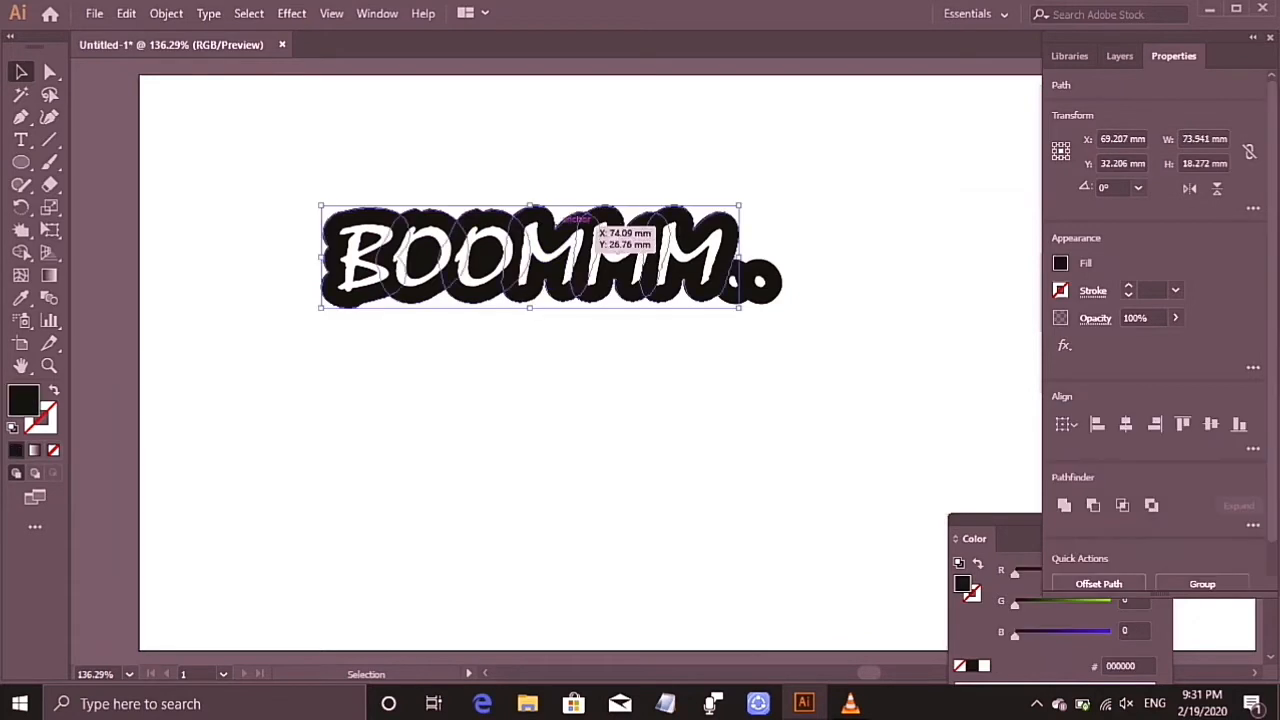
{"action": "mouse_move", "coordinate": [606, 205]}
{"action": "left_mouse_down"}
{"action": "mouse_move", "coordinate": [593, 202]}
{"action": "mouse_move", "coordinate": [601, 188]}
{"action": "mouse_move", "coordinate": [611, 200]}
{"action": "left_mouse_up"}
{"action": "left_click", "coordinate": [566, 372]}
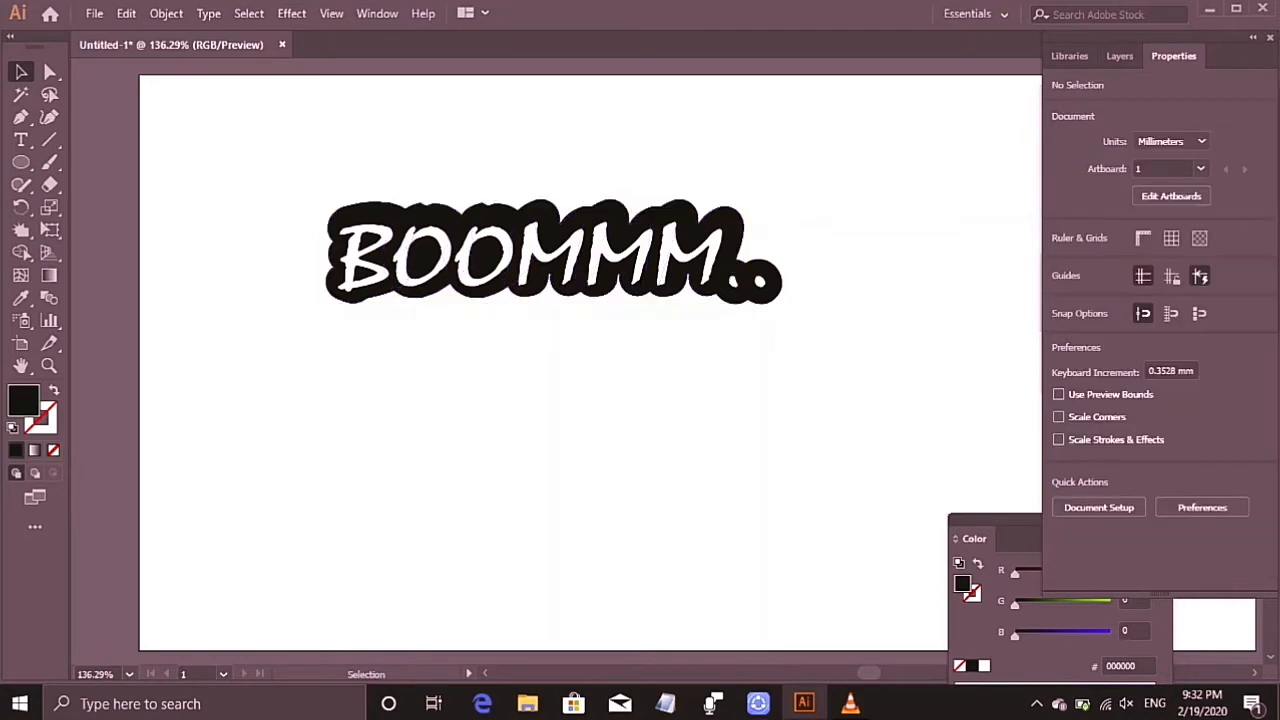
Shift the individual black outline shapes behind the O and M letters slightly up and to the right
{"action": "left_click_drag", "start_coordinate": [404, 211], "coordinate": [436, 206]}
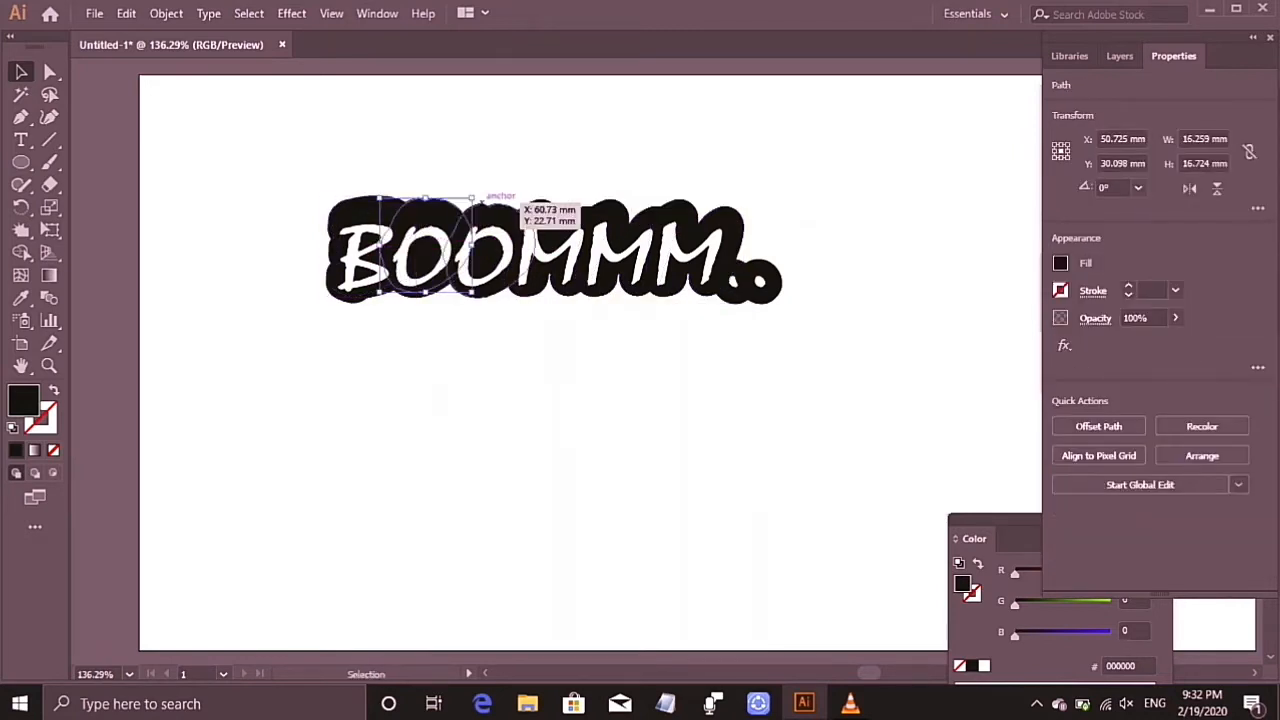
{"action": "left_click", "coordinate": [490, 202]}
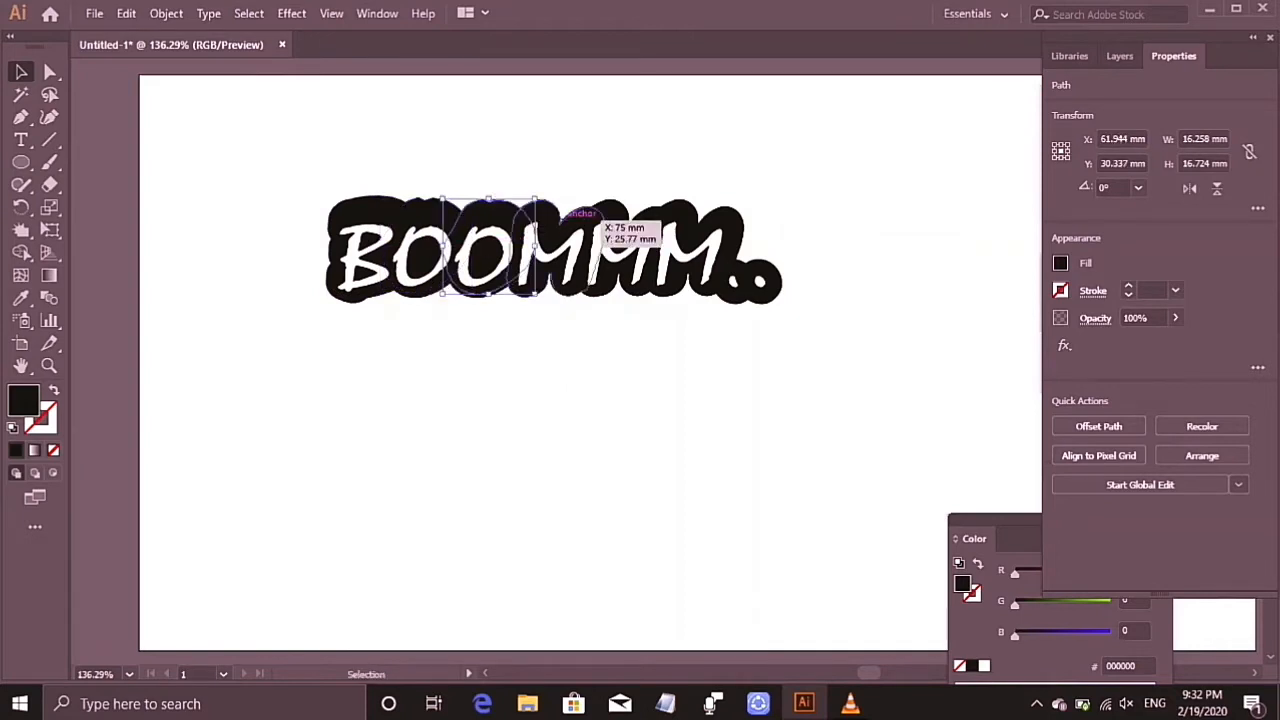
{"action": "left_click", "coordinate": [578, 212]}
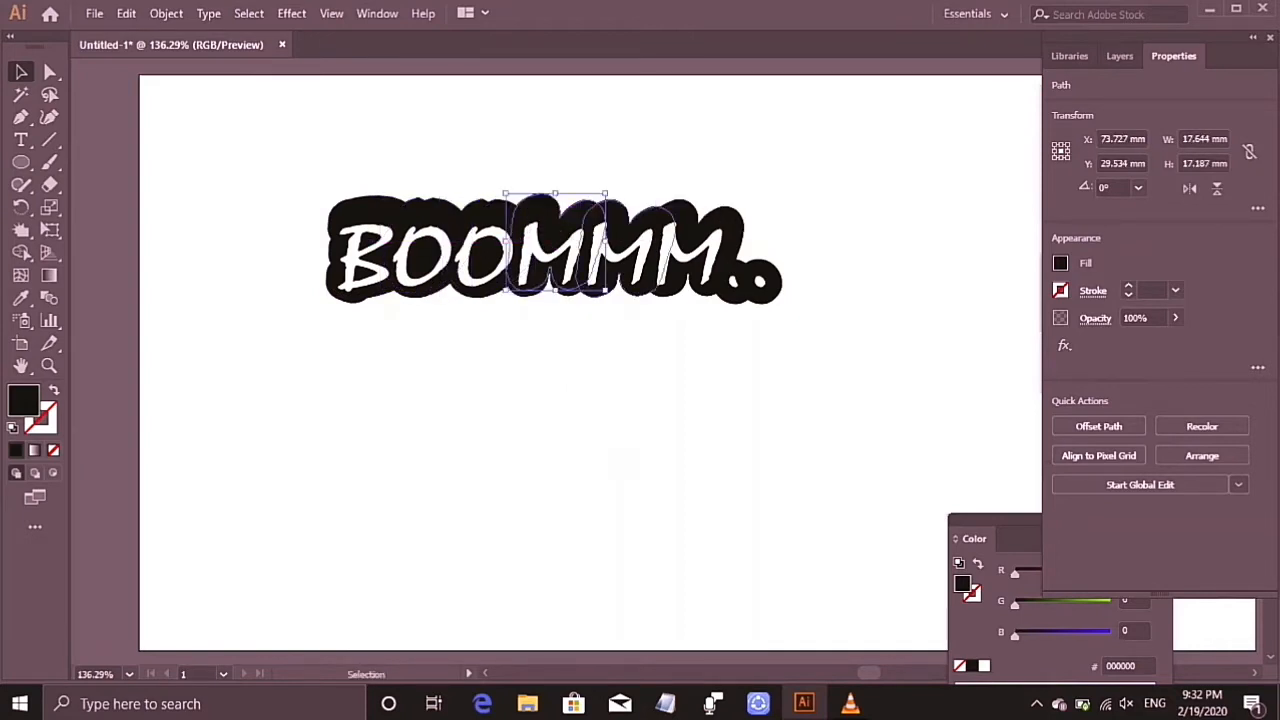
{"action": "left_click_drag", "start_coordinate": [648, 214], "coordinate": [722, 210]}
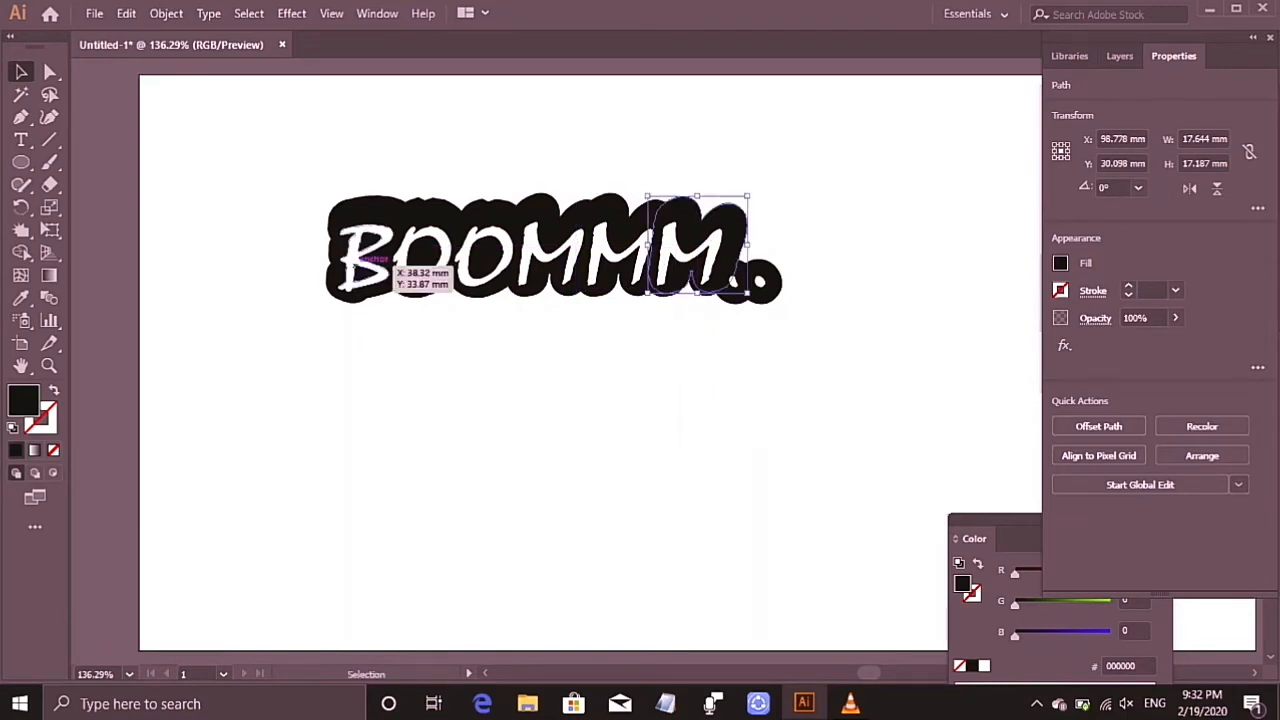
Copy all the white letters of BOOMMM and both dots, and paste the copies in front
{"action": "left_click", "coordinate": [376, 258]}
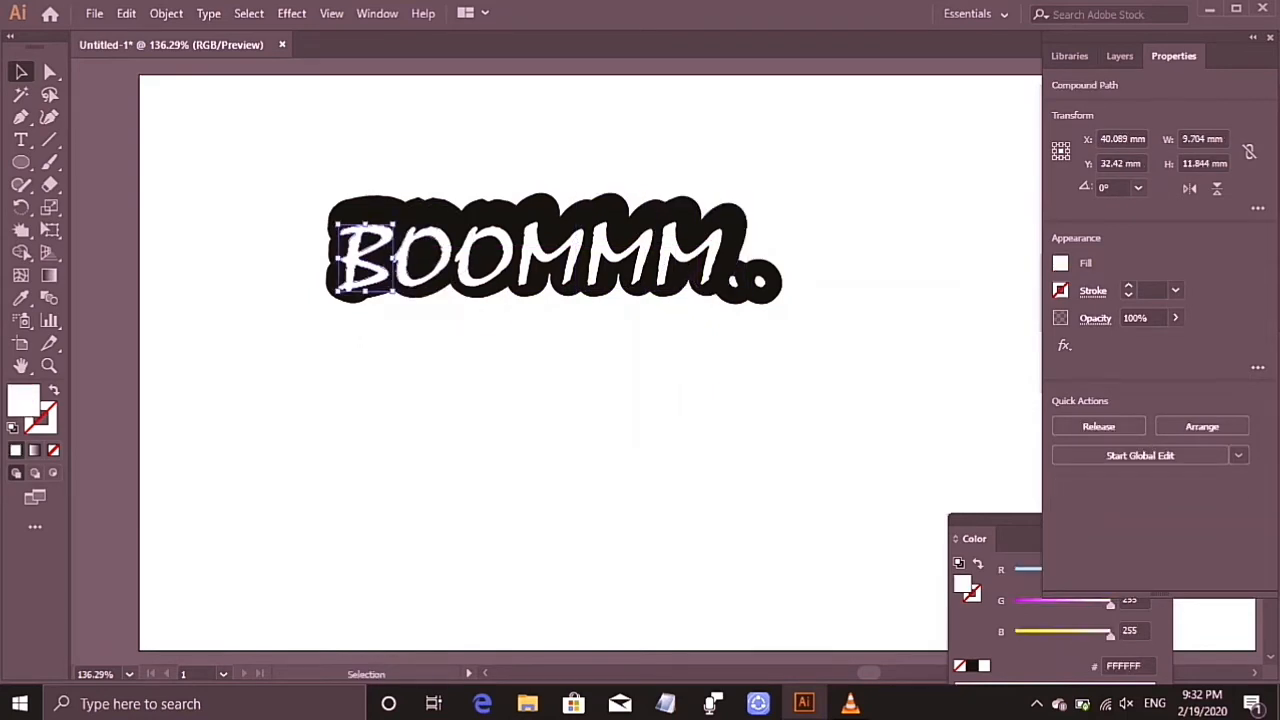
{"action": "left_click", "coordinate": [430, 258], "text": "shift"}
{"action": "left_click", "coordinate": [490, 258], "text": "shift"}
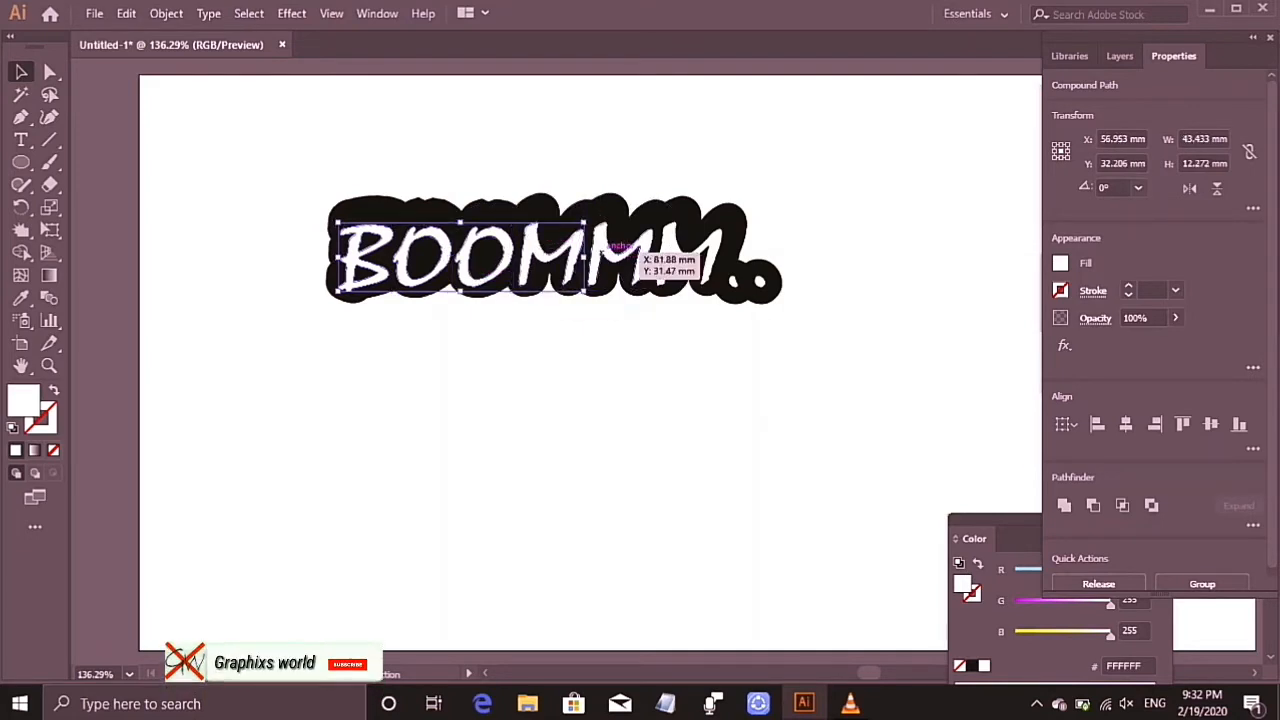
{"action": "left_click", "coordinate": [622, 262], "text": "shift"}
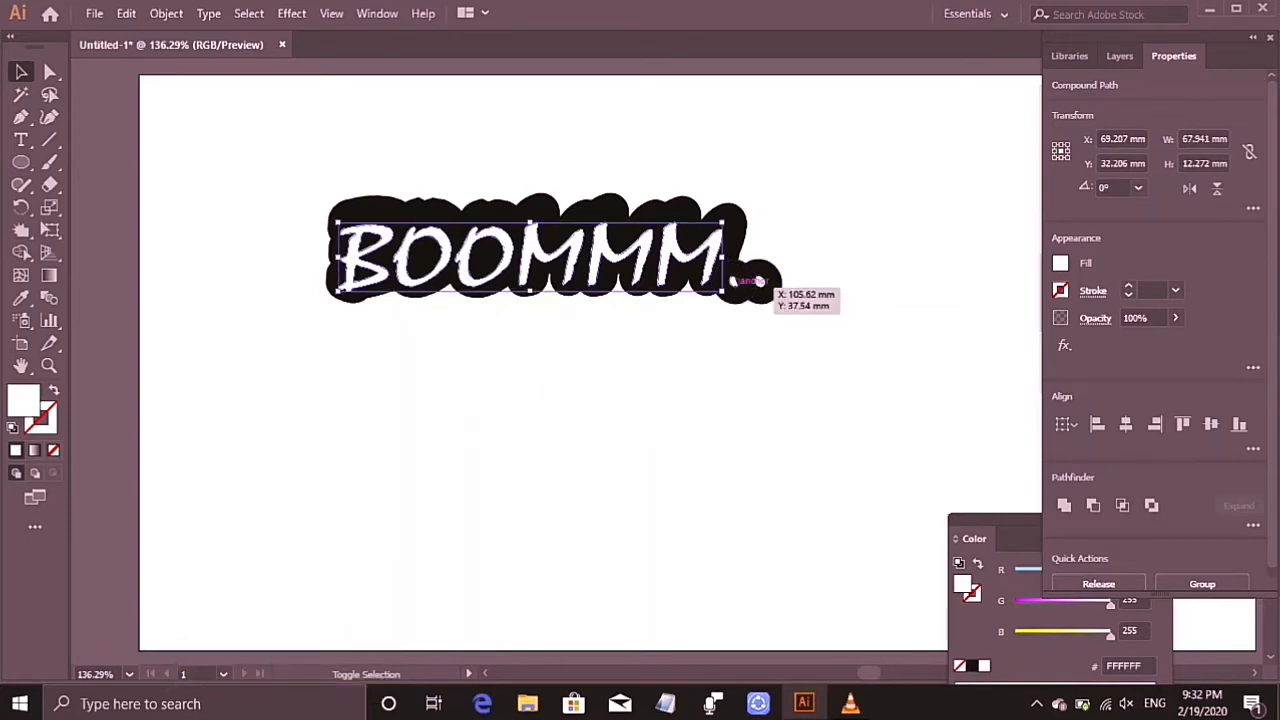
{"action": "left_click", "coordinate": [744, 283], "text": "shift"}
{"action": "left_click", "coordinate": [762, 283], "text": "shift"}
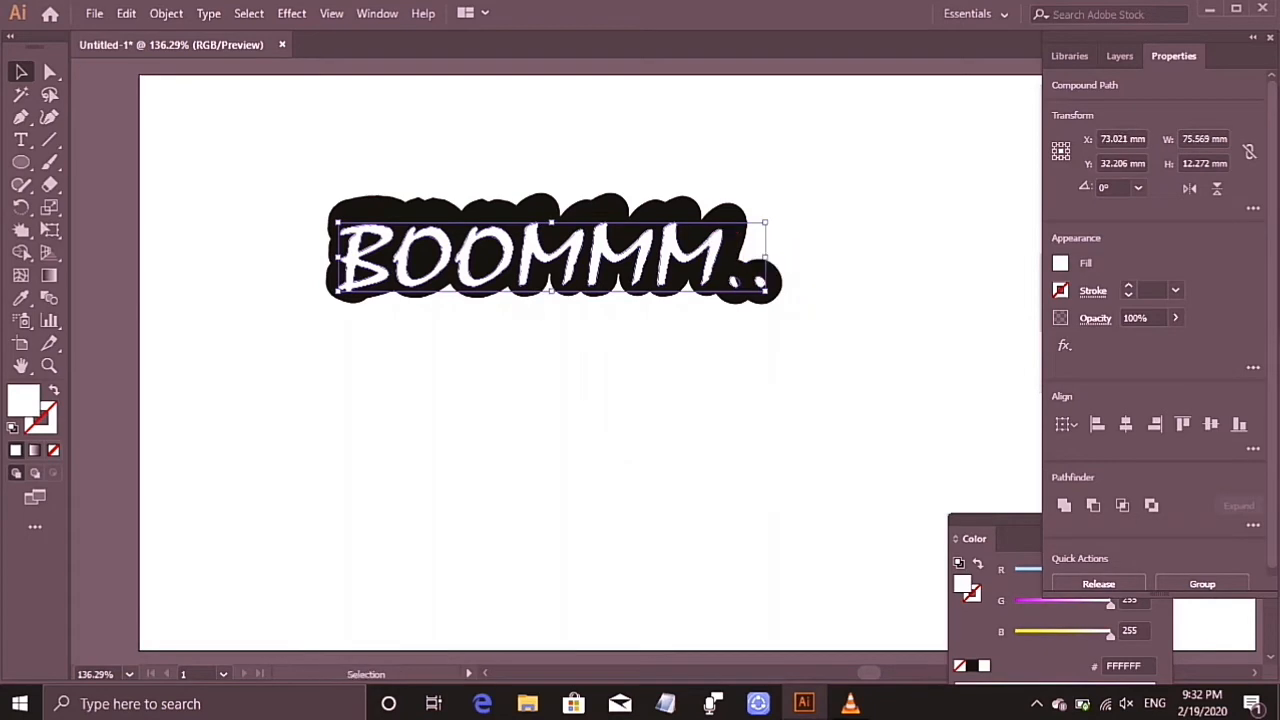
{"action": "left_click", "coordinate": [126, 14]}
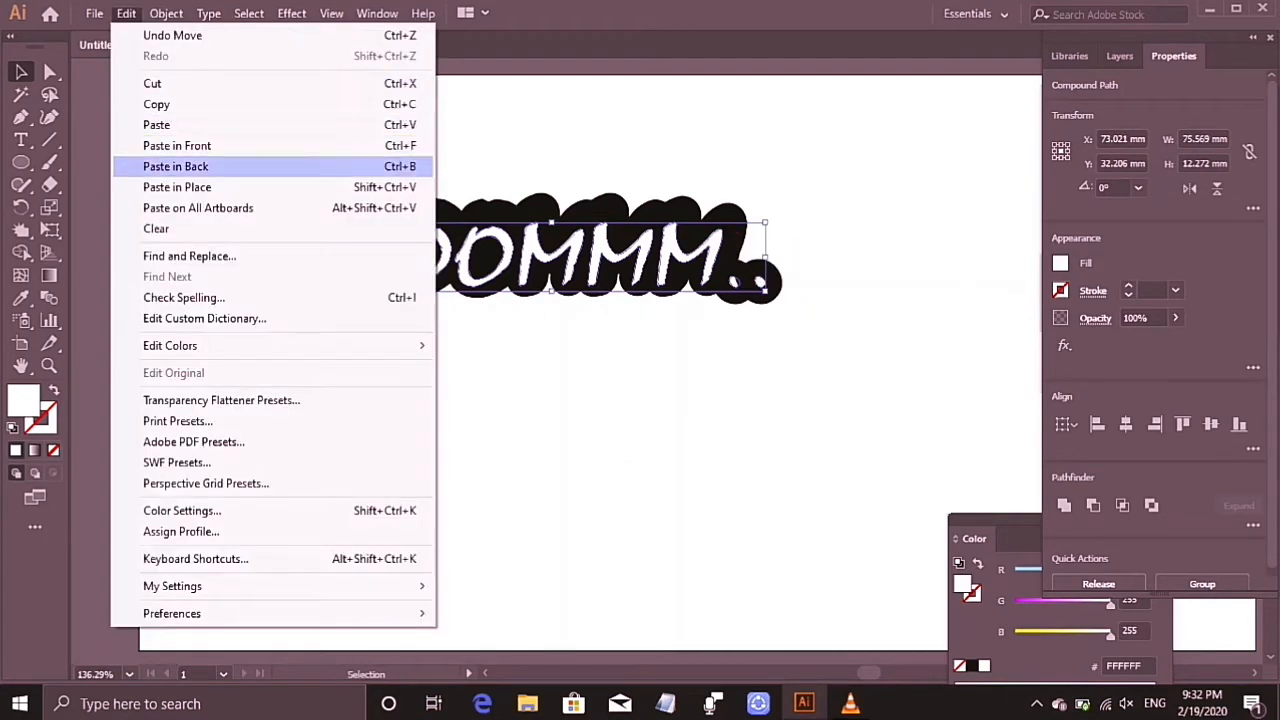
{"action": "left_click", "coordinate": [156, 104]}
{"action": "left_click", "coordinate": [126, 14]}
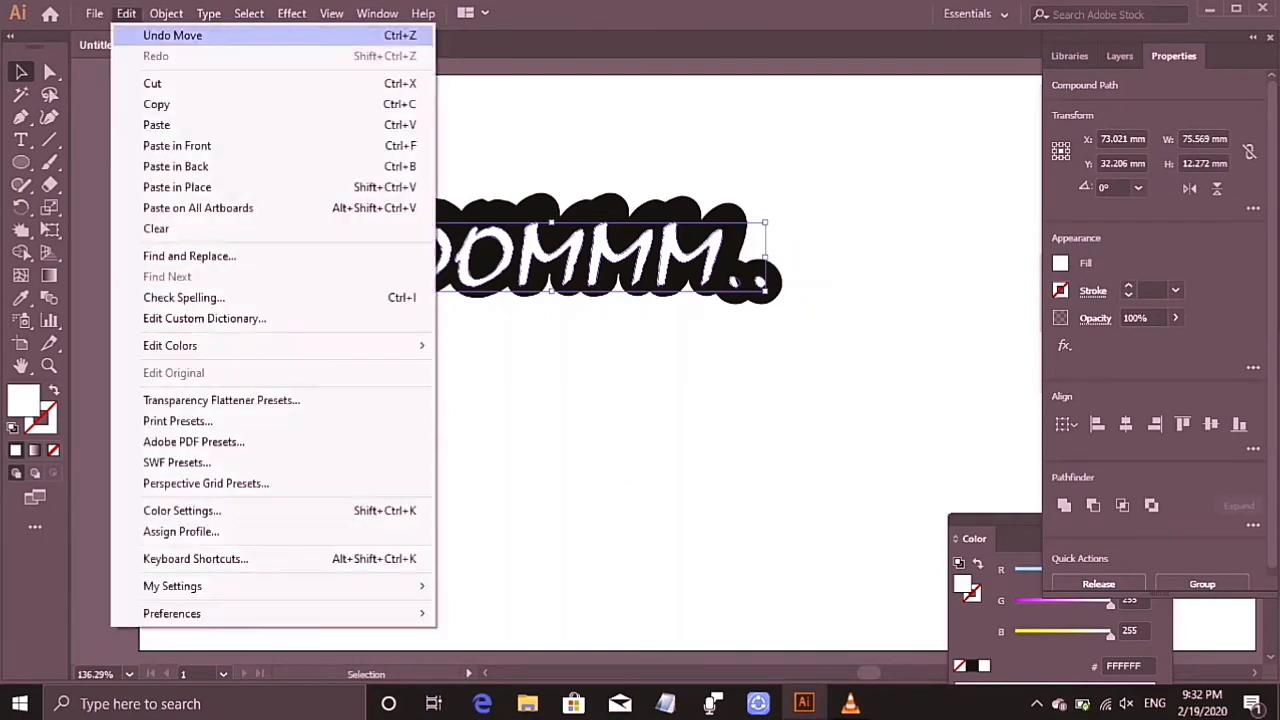
{"action": "left_click", "coordinate": [177, 145]}
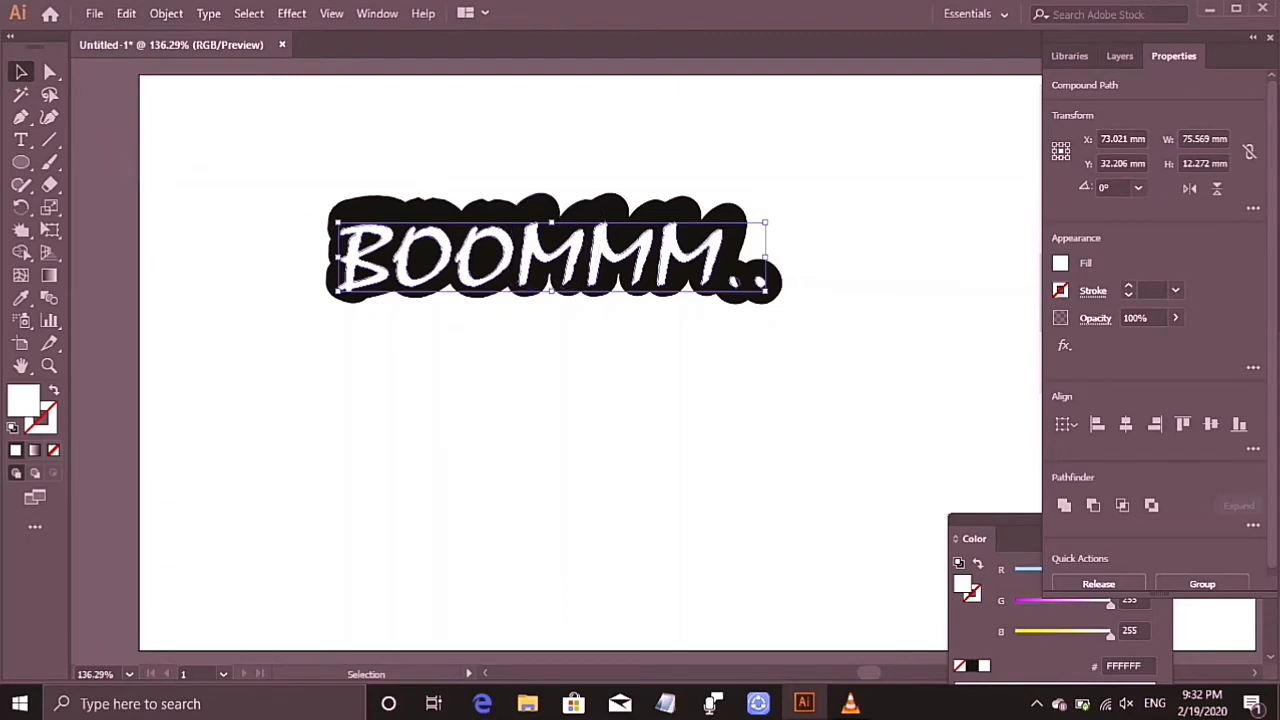
Move the pasted white copies of the BOOMMM letters and dots slightly right and down
{"action": "left_click_drag", "start_coordinate": [531, 251], "coordinate": [535, 252]}
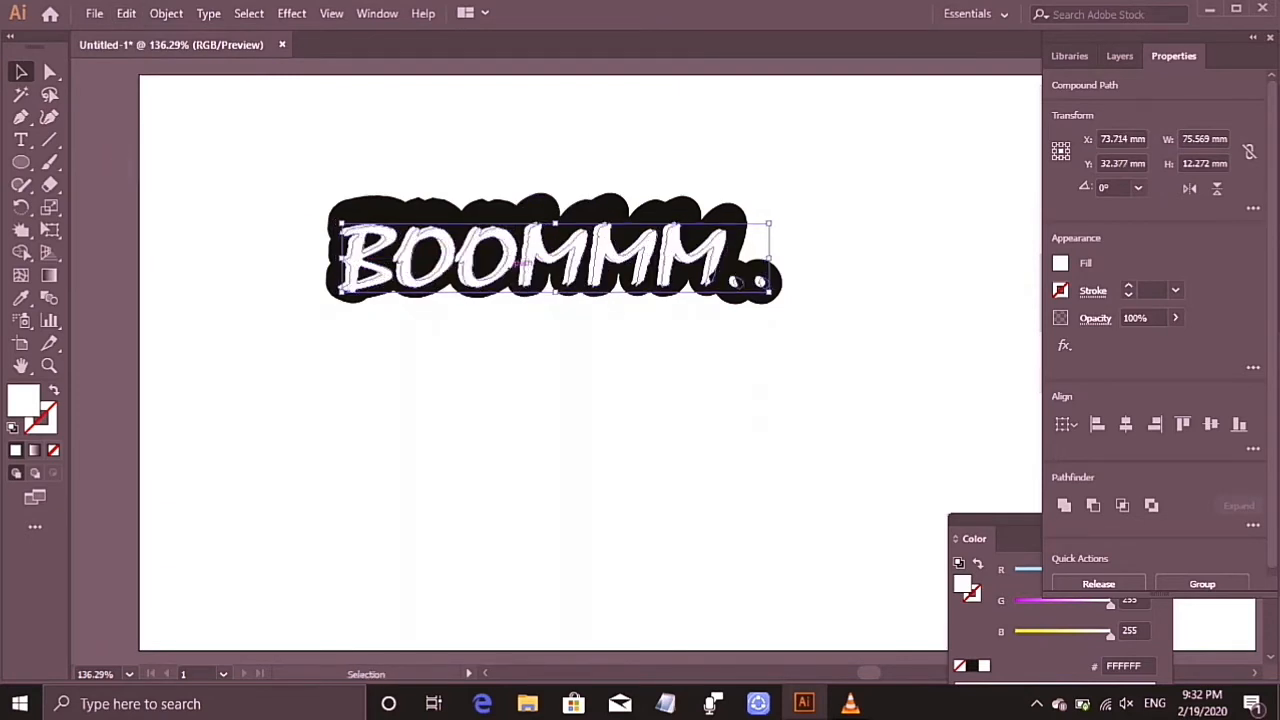
{"action": "left_click", "coordinate": [412, 346]}
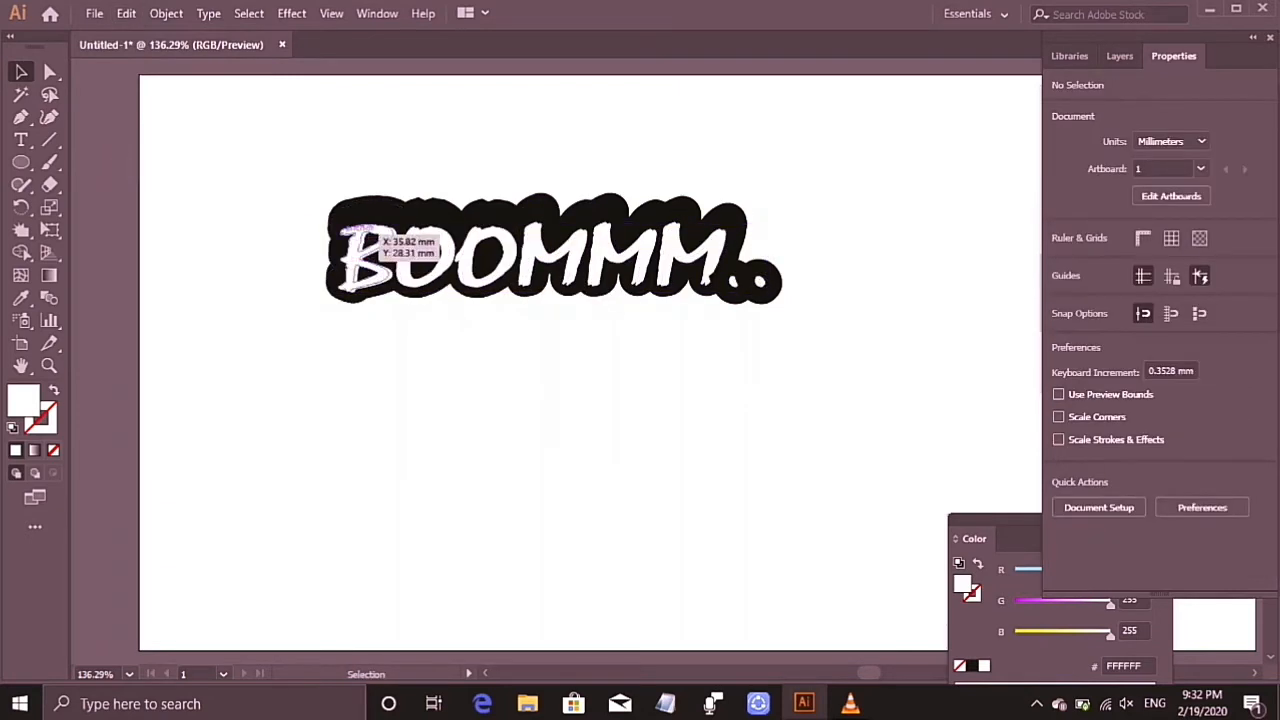
{"action": "left_click", "coordinate": [372, 234]}
{"action": "left_click", "coordinate": [412, 346]}
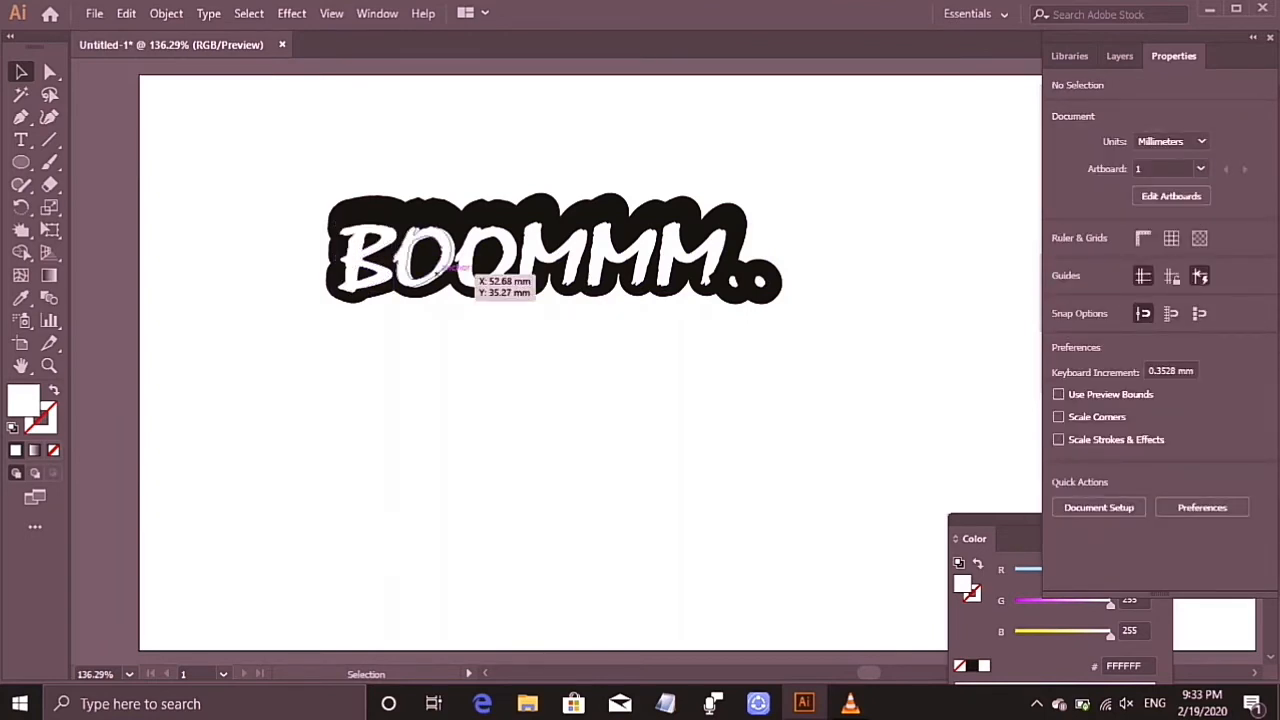
Select one white copy of each of the six BOOMMM letters and fill them with red
{"action": "left_click_drag", "start_coordinate": [448, 266], "coordinate": [370, 256]}
{"action": "left_click", "coordinate": [345, 262], "text": "shift"}
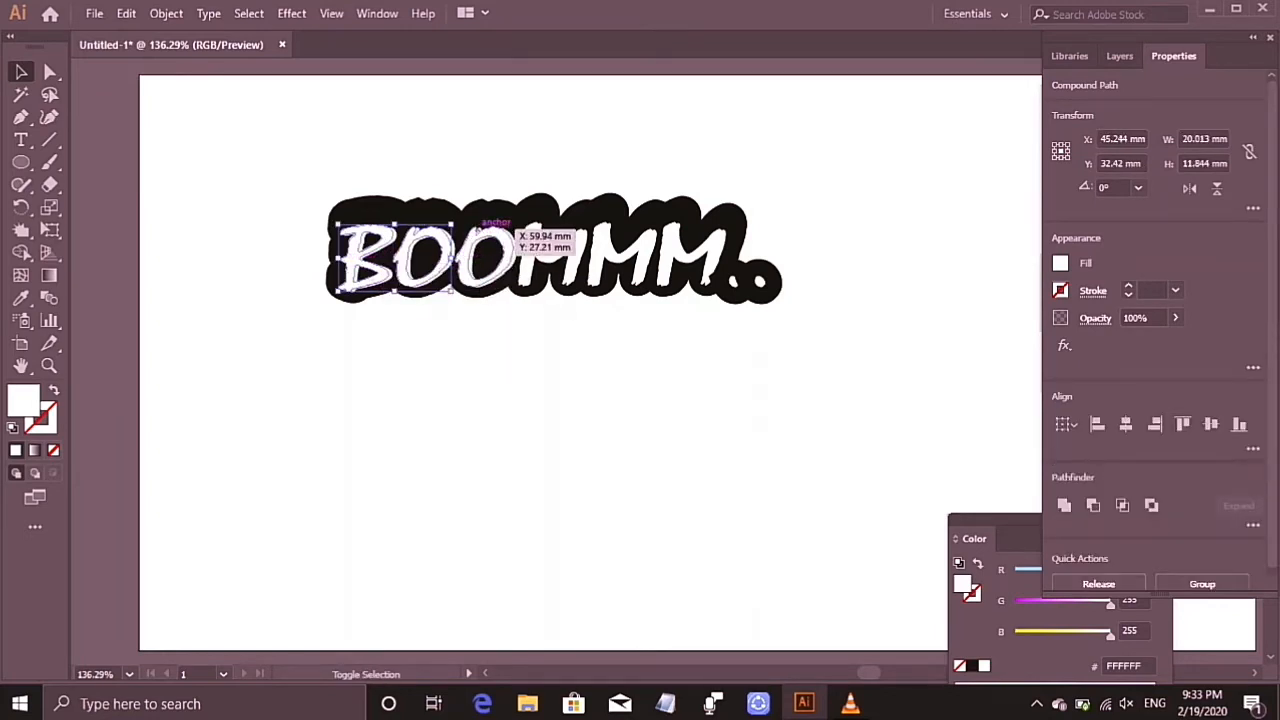
{"action": "left_click", "coordinate": [506, 234], "text": "shift"}
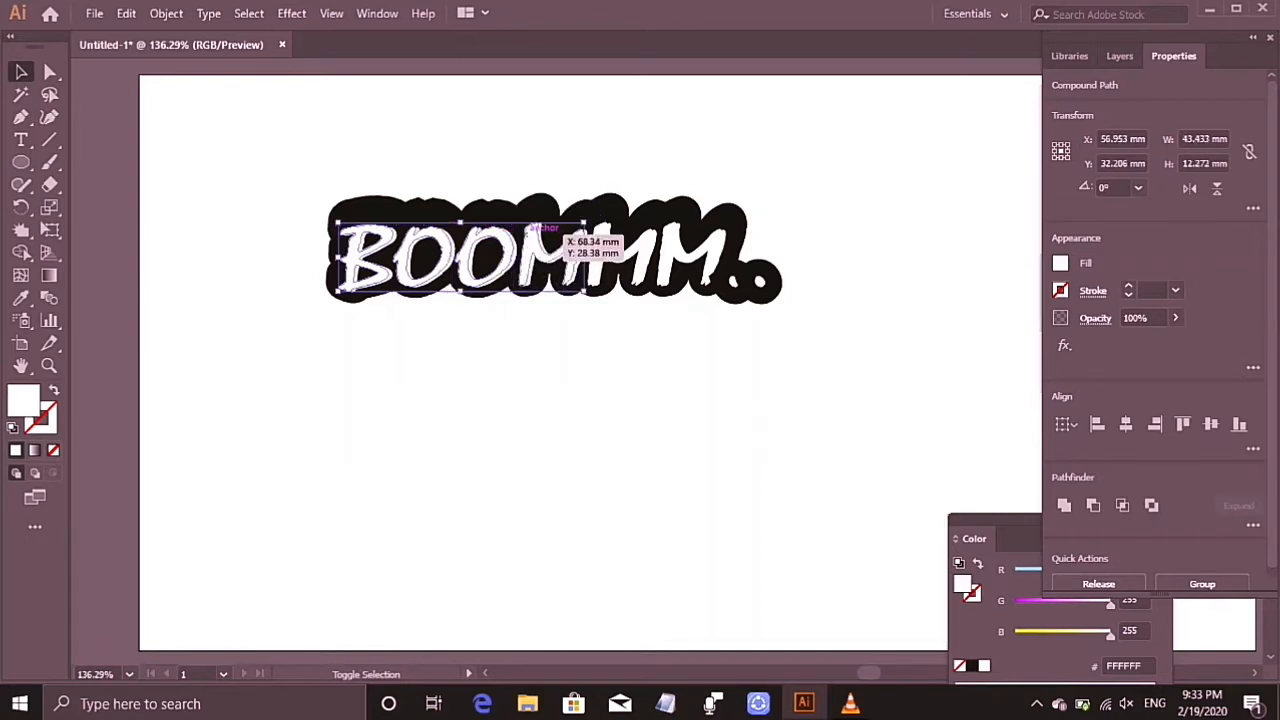
{"action": "left_click", "coordinate": [556, 238], "text": "shift"}
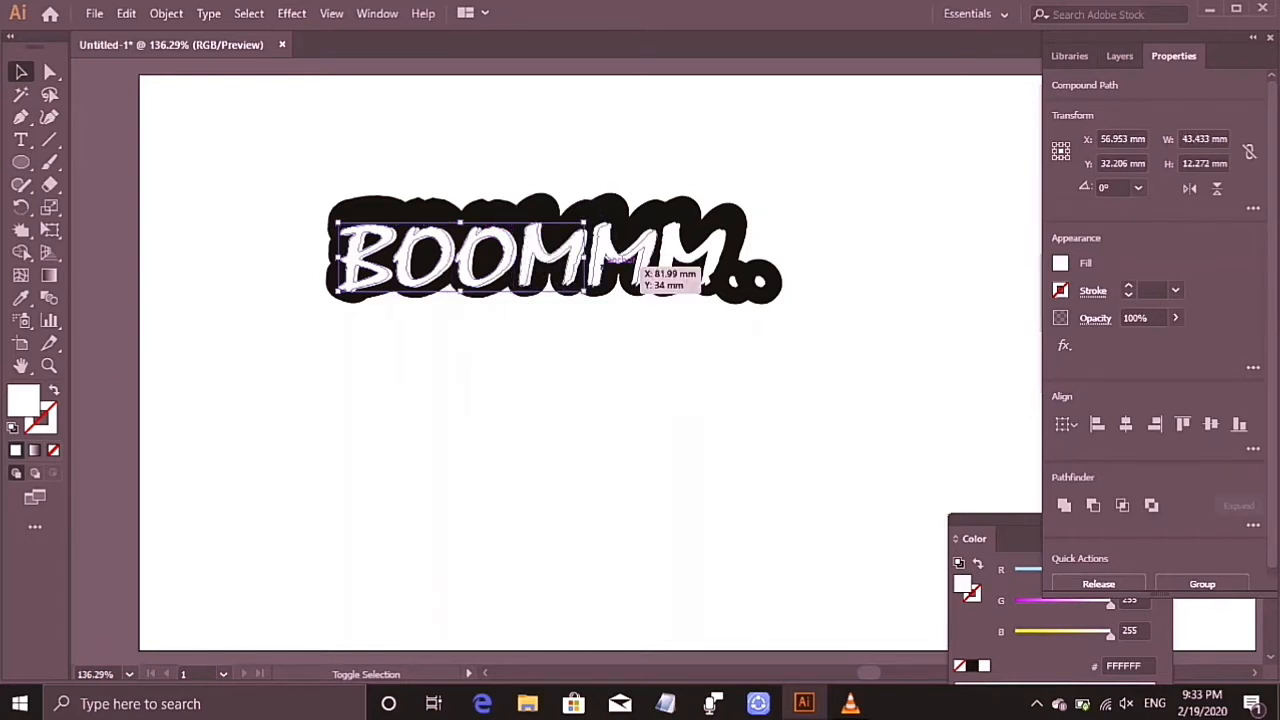
{"action": "left_click", "coordinate": [638, 264], "text": "shift"}
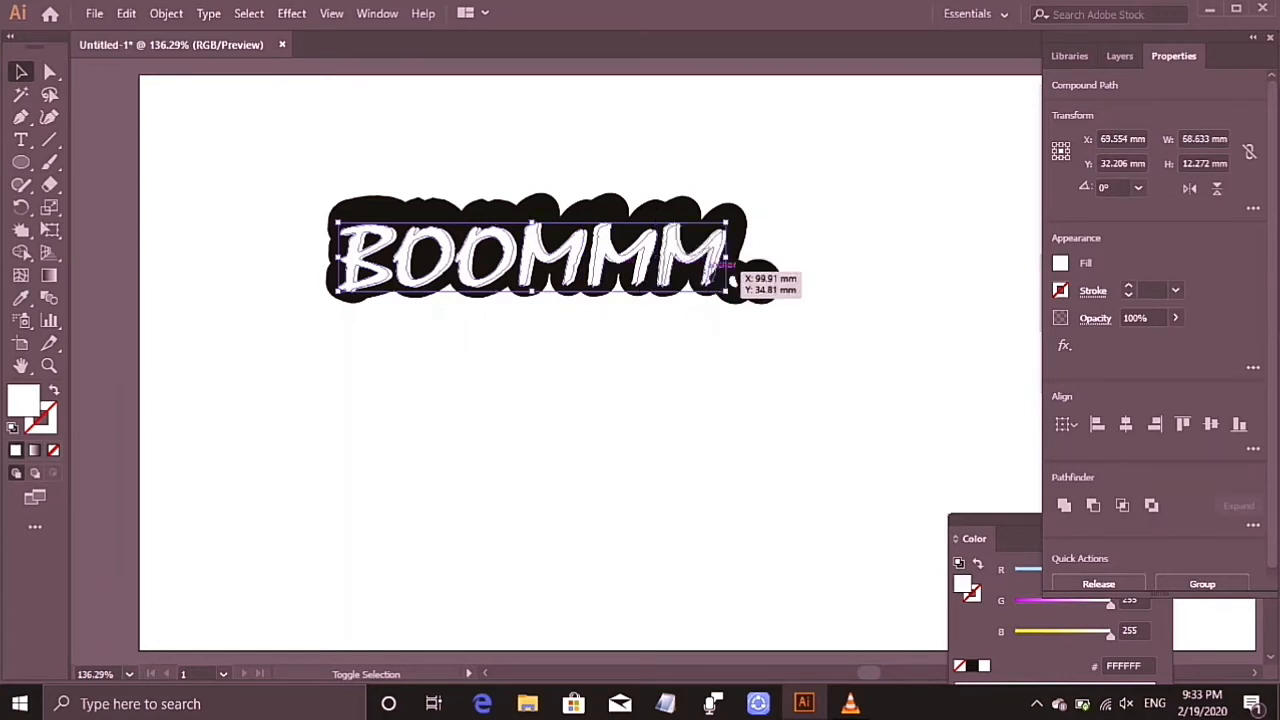
{"action": "left_click", "coordinate": [708, 268], "text": "shift"}
{"action": "left_click", "coordinate": [1060, 263]}
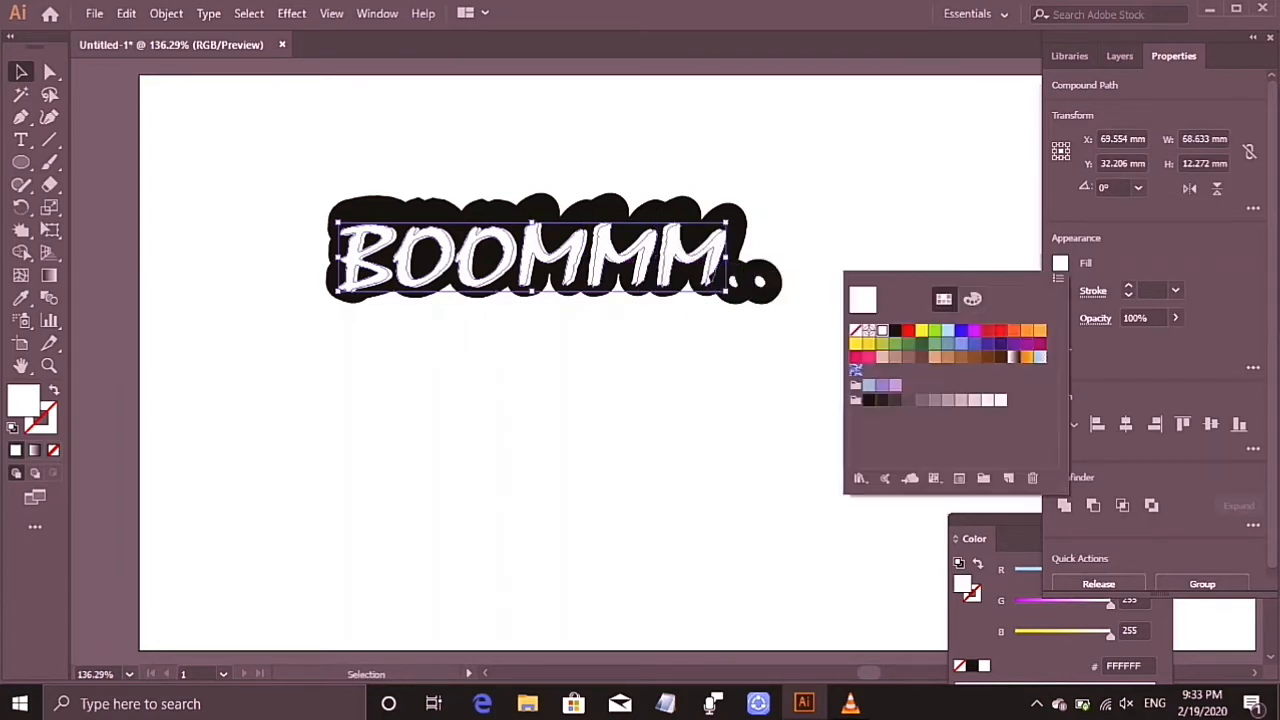
{"action": "left_click", "coordinate": [908, 331]}
{"action": "left_click", "coordinate": [570, 455]}
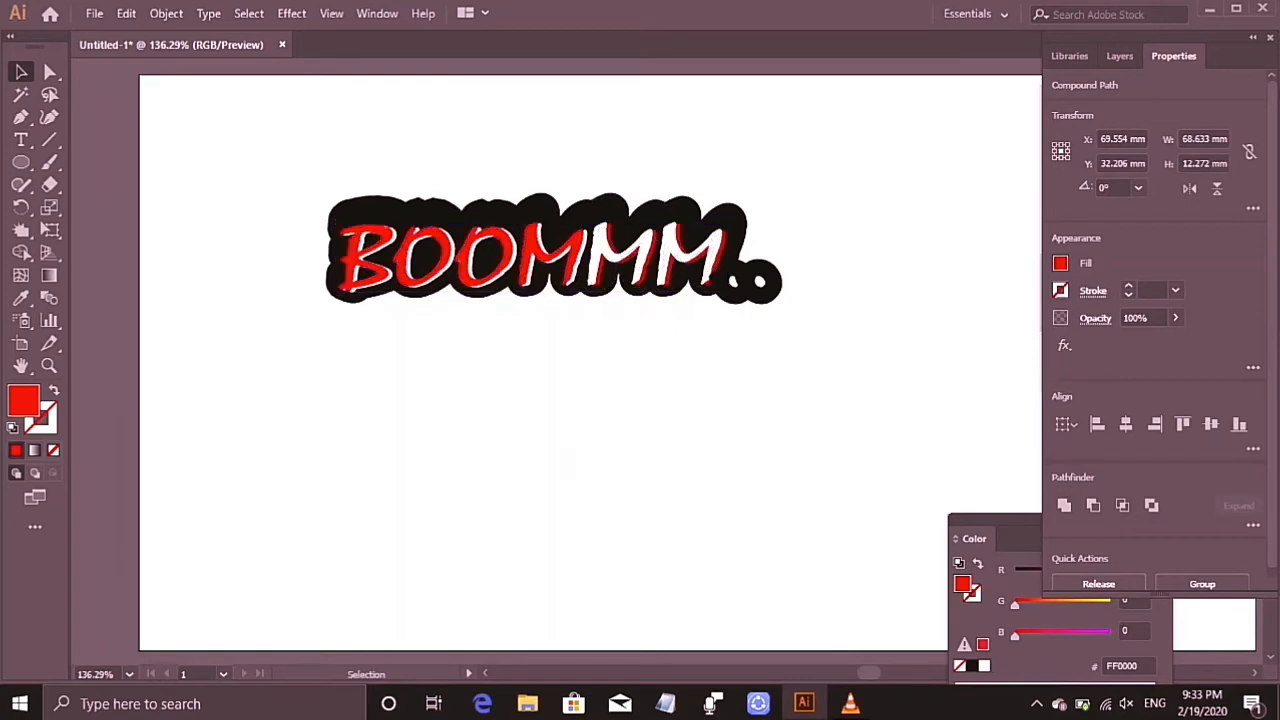
Try a white fill on the unshifted copy of the first M
{"action": "left_click", "coordinate": [565, 250]}
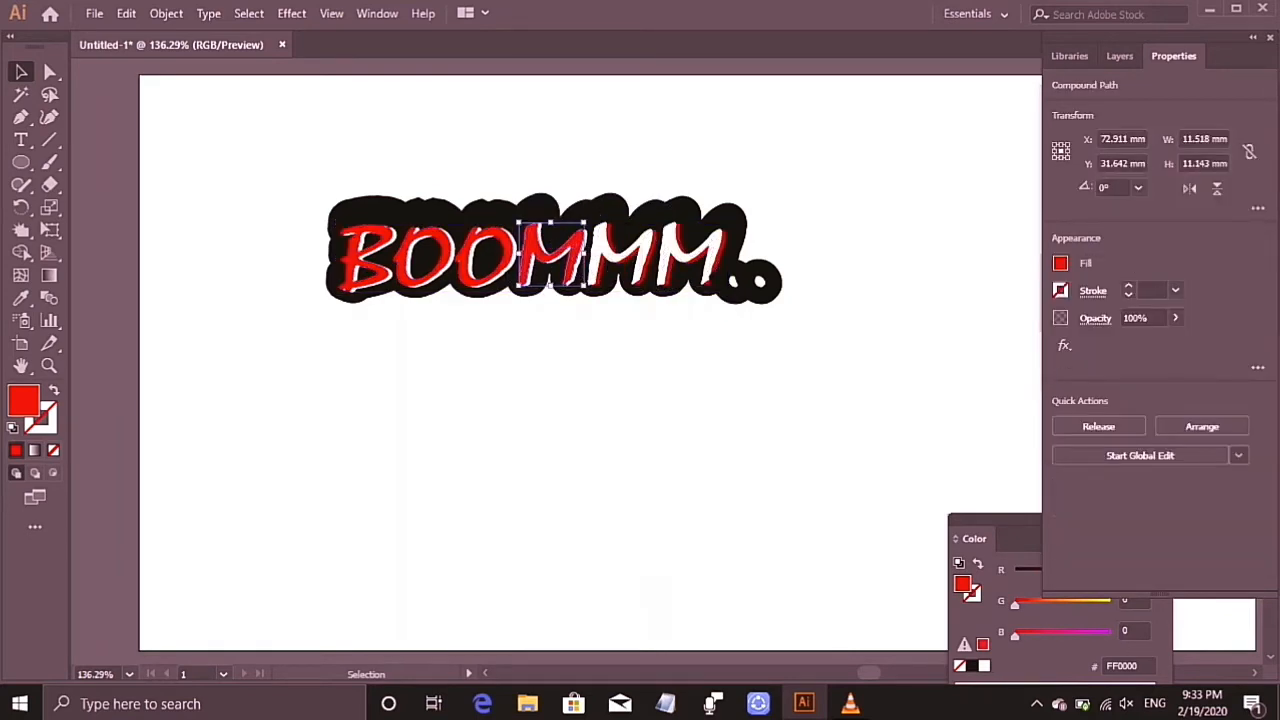
{"action": "left_click", "coordinate": [1060, 263]}
{"action": "left_click", "coordinate": [882, 330]}
{"action": "left_click", "coordinate": [650, 275]}
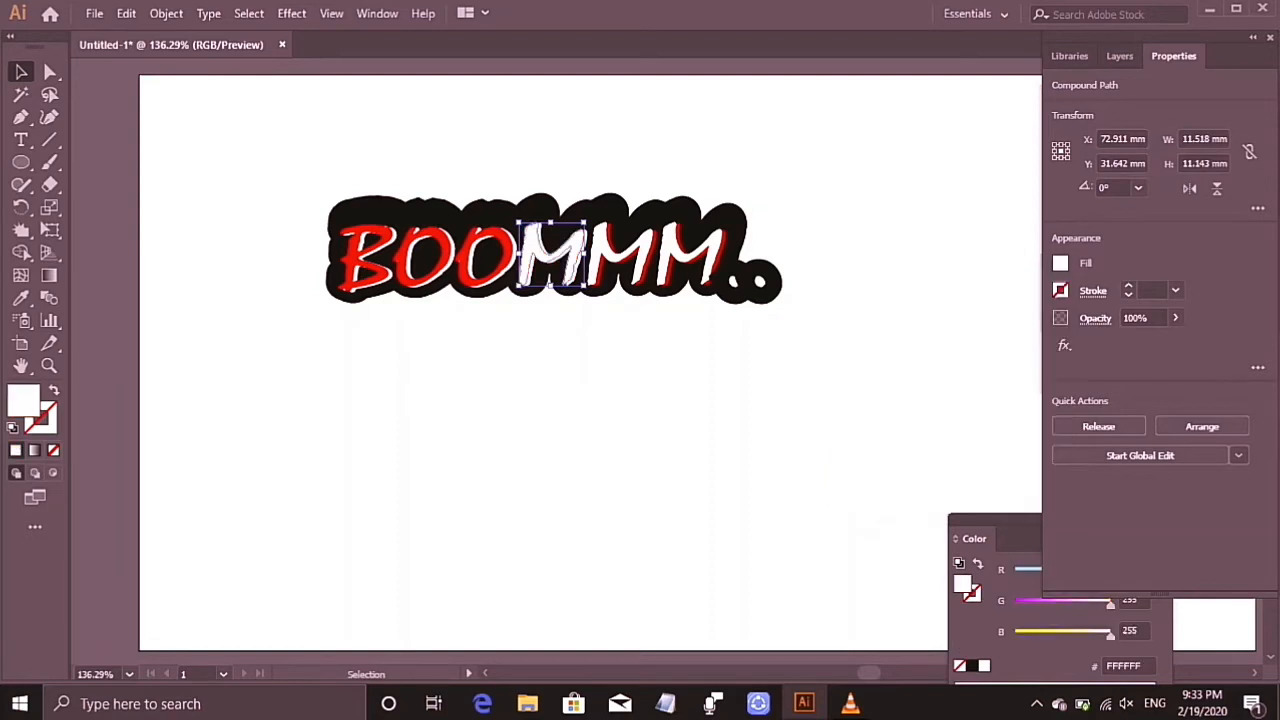
{"action": "left_click", "coordinate": [585, 390]}
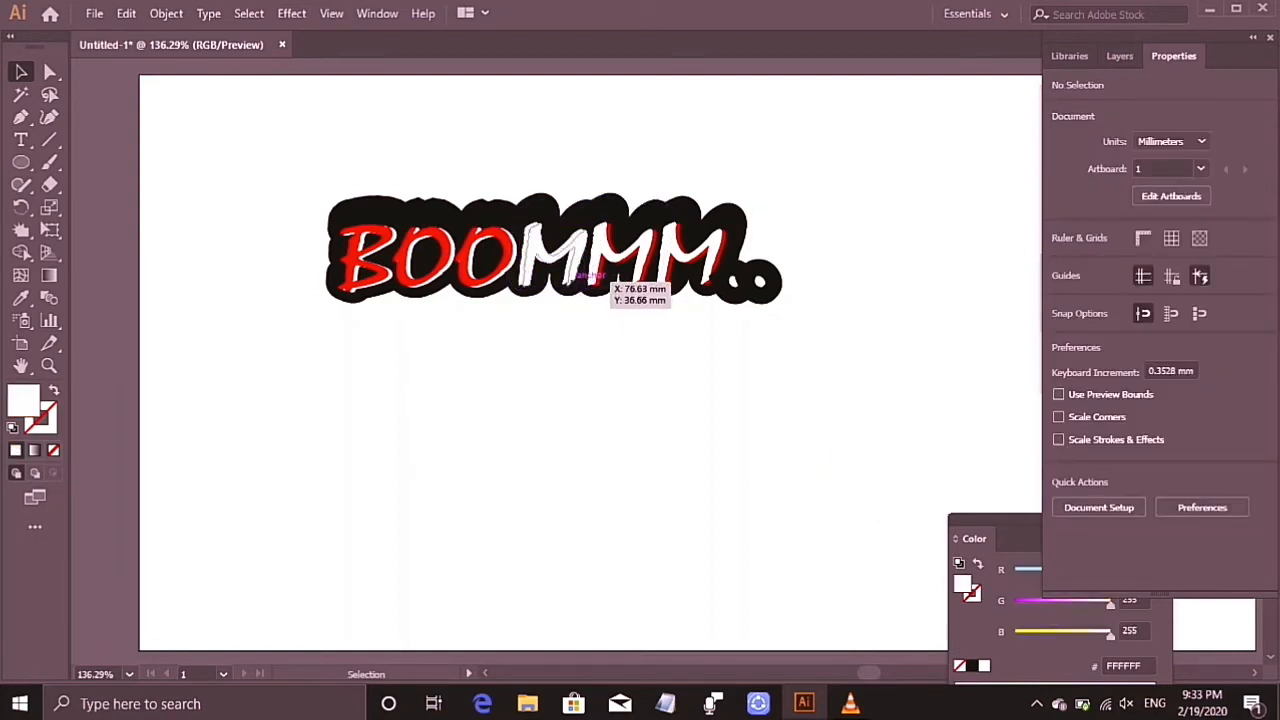
Return the fill of the first M's unshifted copy to red
{"action": "left_click", "coordinate": [578, 278]}
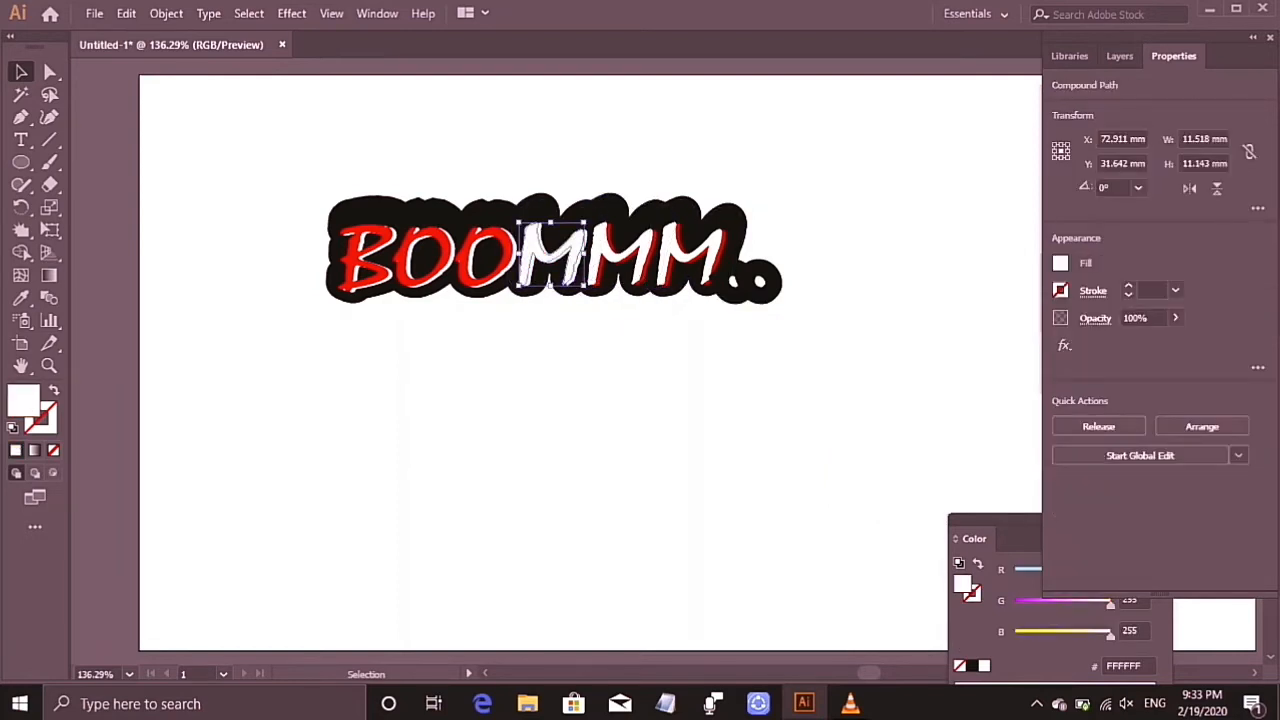
{"action": "left_click", "coordinate": [1060, 263]}
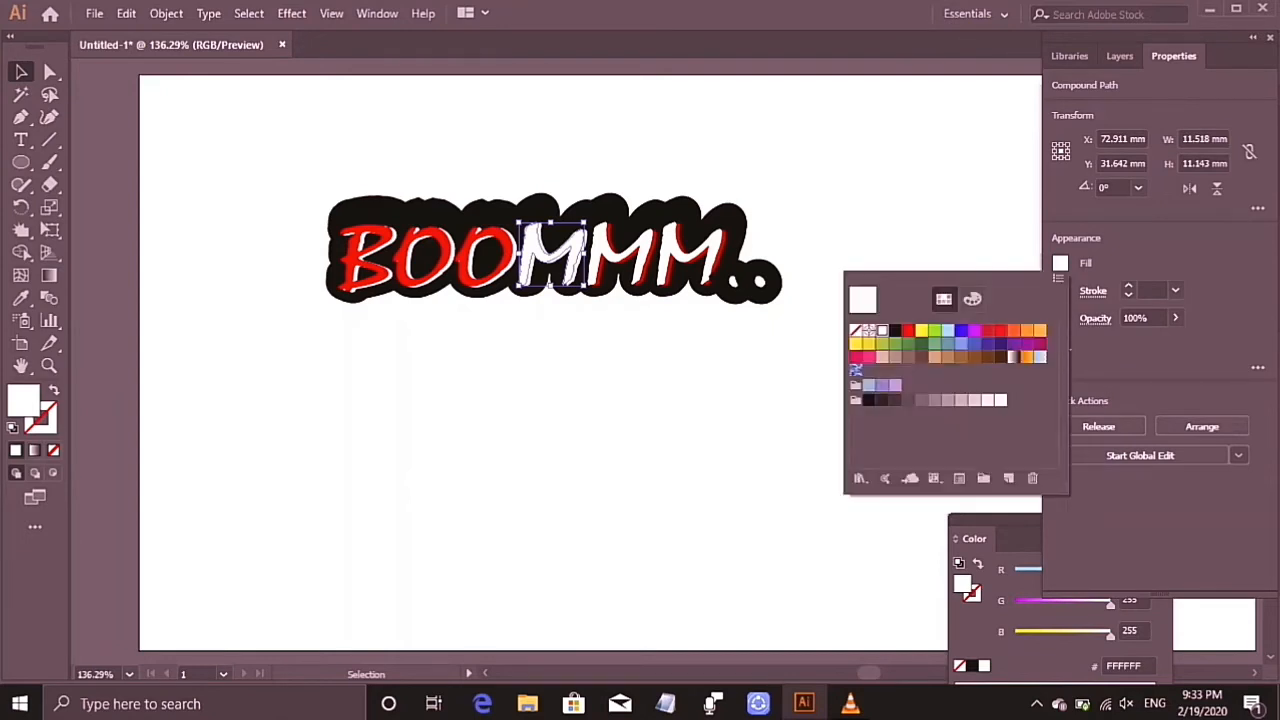
{"action": "left_click", "coordinate": [908, 331]}
{"action": "left_click", "coordinate": [600, 400]}
{"action": "left_click", "coordinate": [590, 400]}
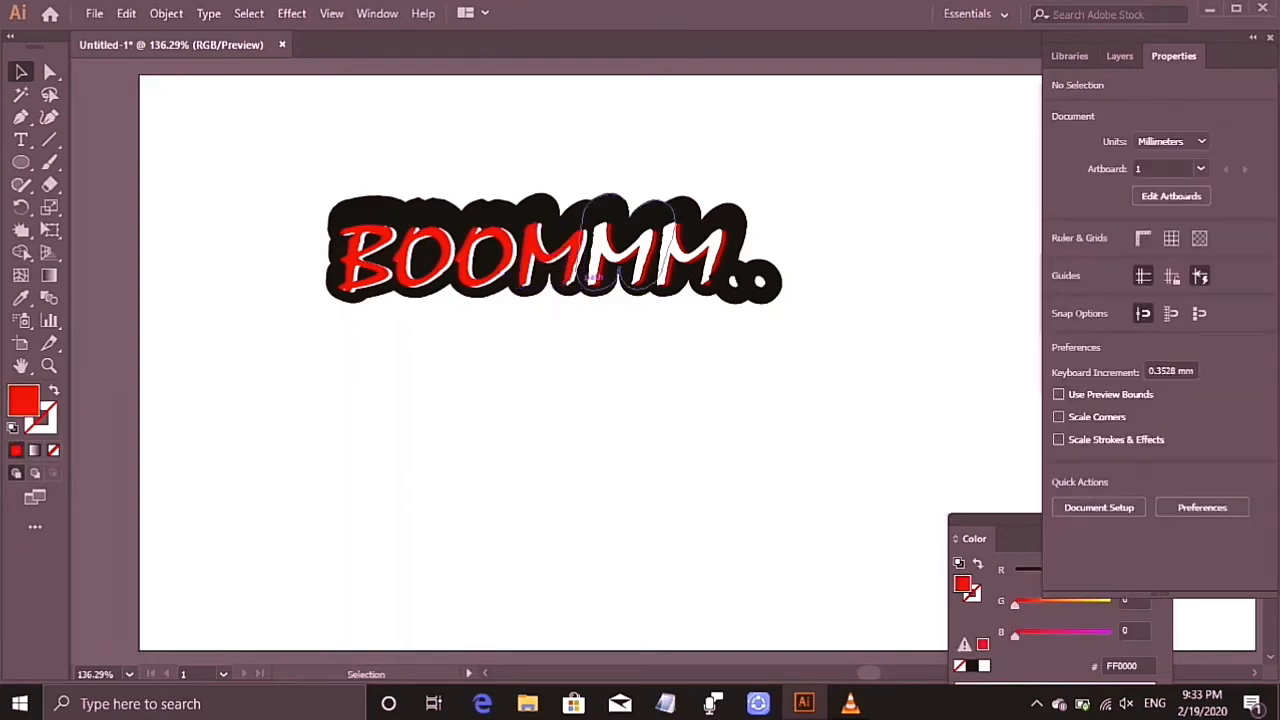
Fill the unshifted copy of the first M with white
{"action": "left_click", "coordinate": [573, 271]}
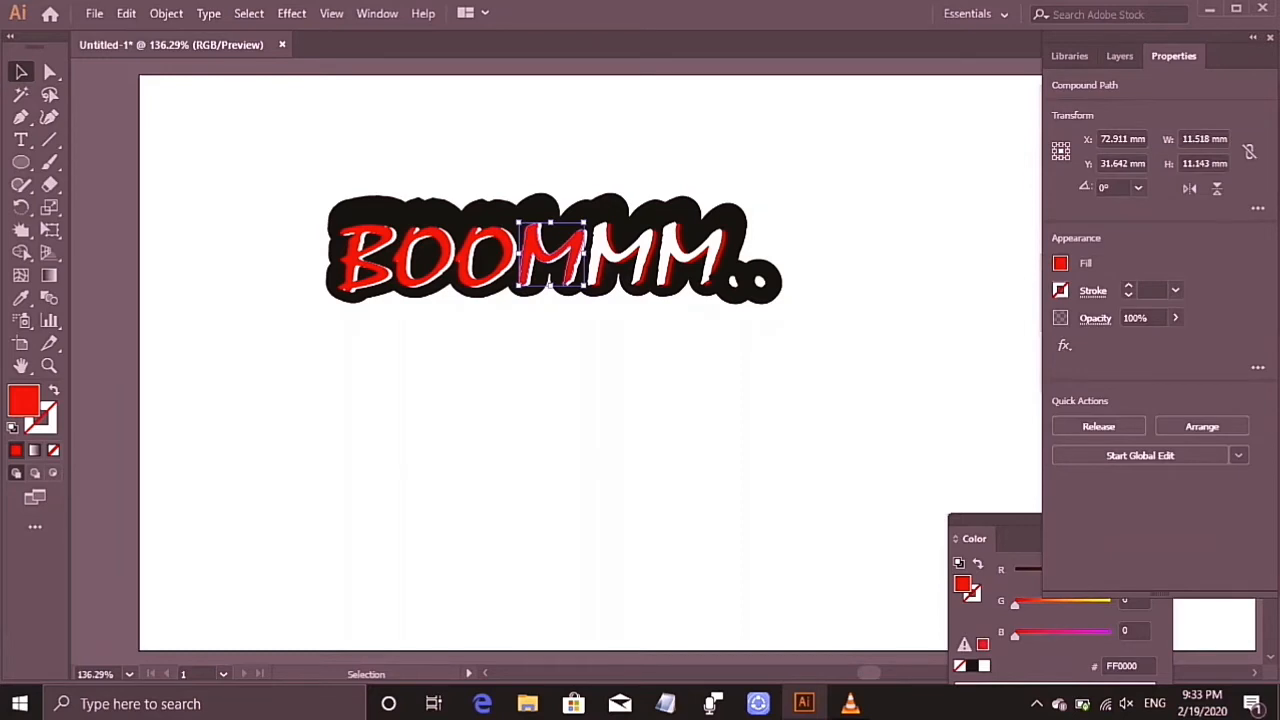
{"action": "left_click", "coordinate": [1060, 263]}
{"action": "left_click", "coordinate": [882, 331]}
{"action": "left_click", "coordinate": [740, 385]}
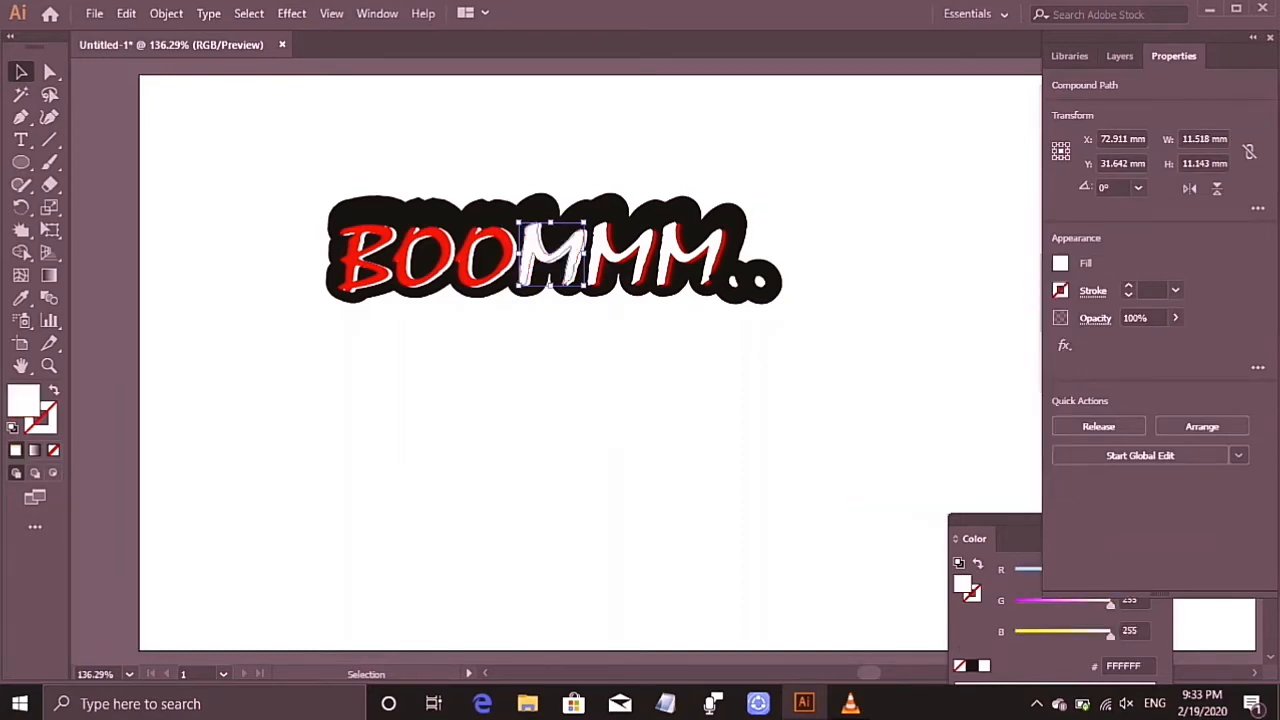
{"action": "left_click", "coordinate": [720, 385]}
Fill the shifted copy of the first M with red
{"action": "left_click", "coordinate": [587, 275]}
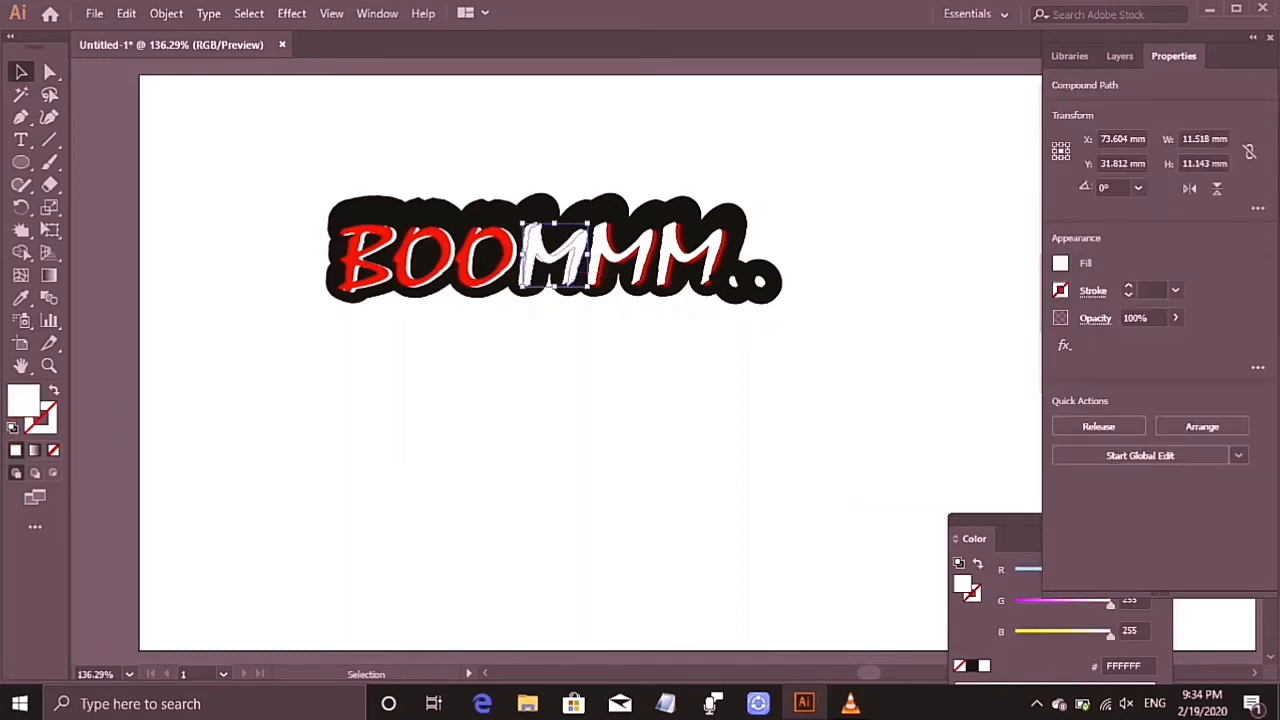
{"action": "left_click", "coordinate": [1060, 263]}
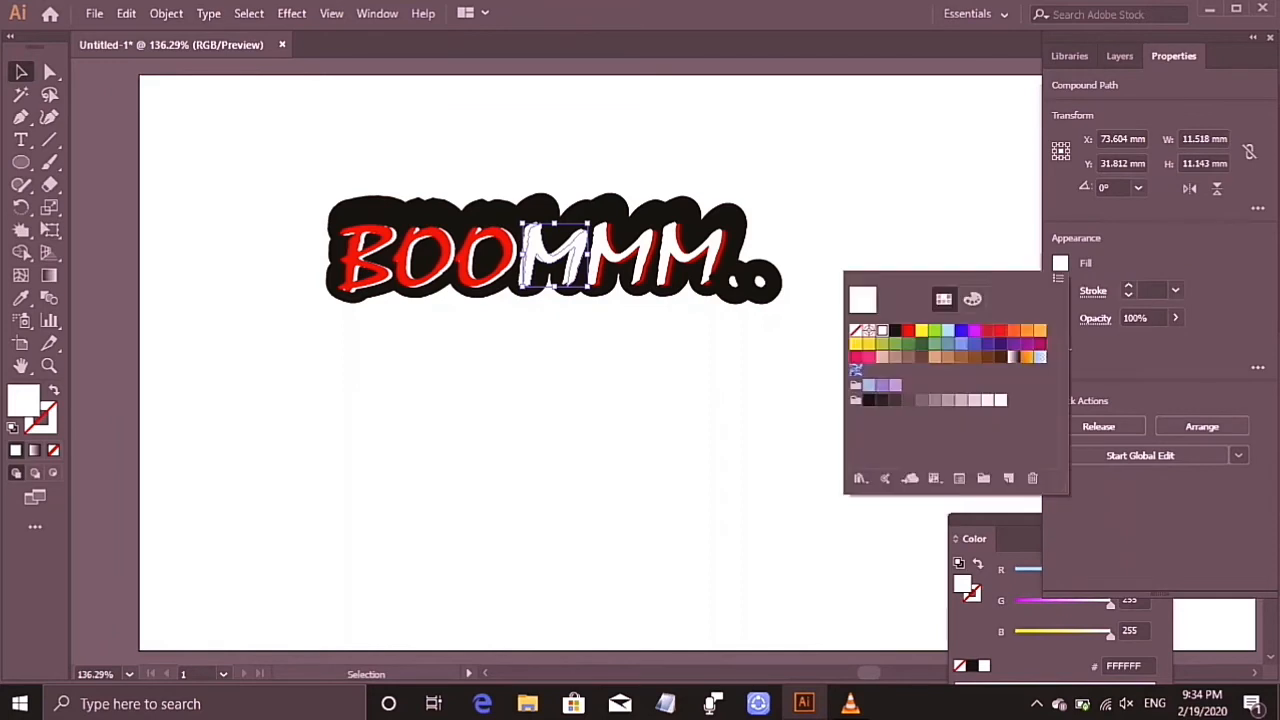
{"action": "left_click", "coordinate": [908, 331]}
{"action": "left_click", "coordinate": [740, 385]}
{"action": "left_click", "coordinate": [720, 385]}
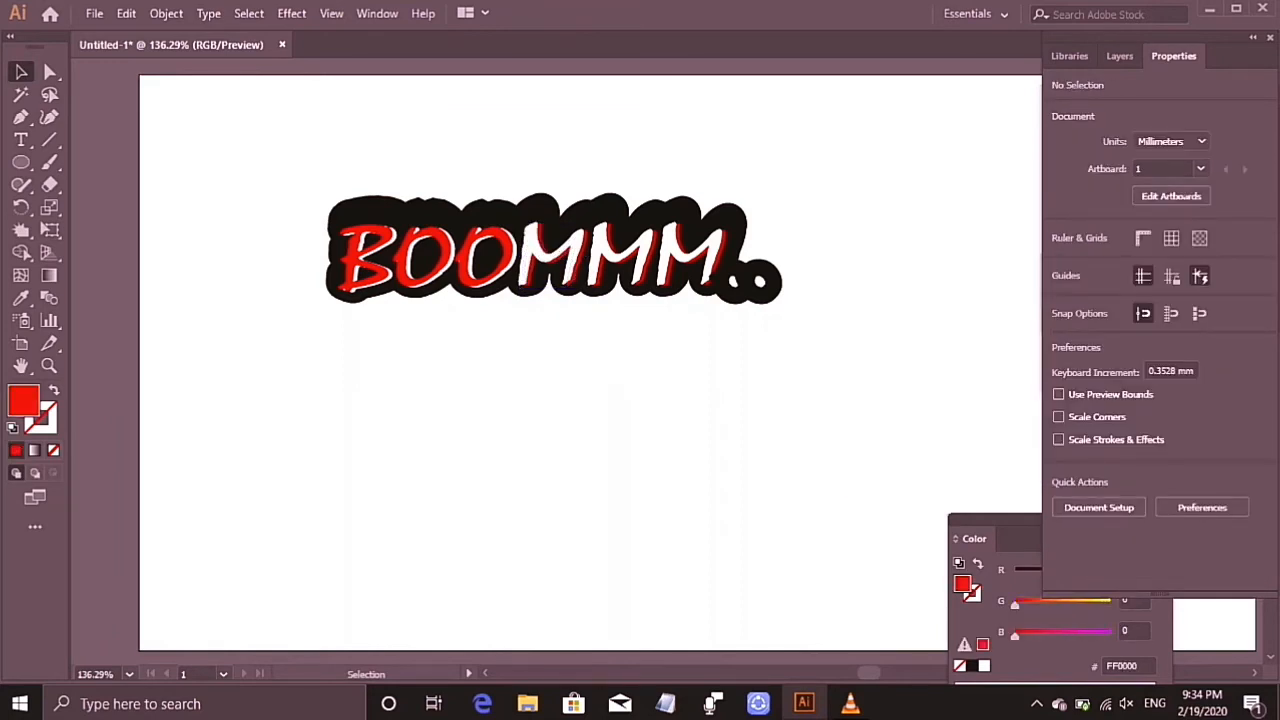
Draw an ellipse about 26.7 by 25.5 mm below the BOOMMM text and fill it white
{"action": "key", "text": "l"}
{"action": "left_click_drag", "start_coordinate": [497, 386], "coordinate": [648, 528]}
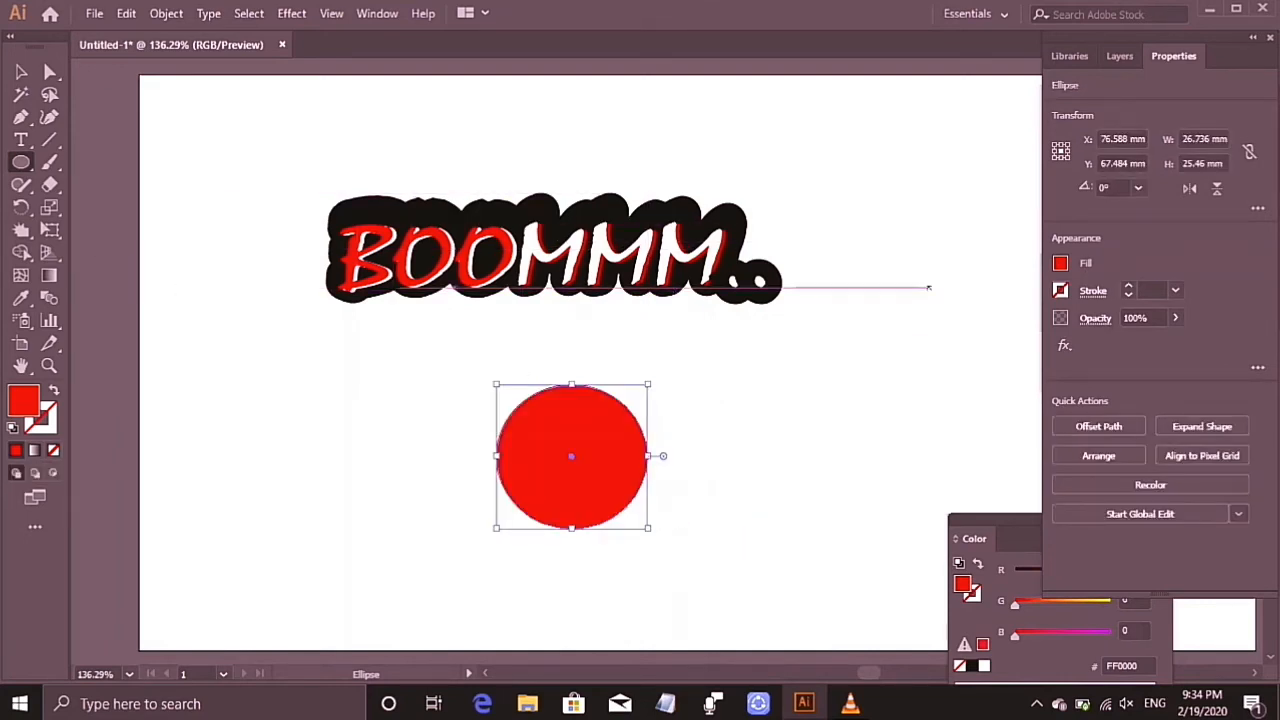
{"action": "left_click", "coordinate": [1060, 263]}
{"action": "left_click", "coordinate": [882, 330]}
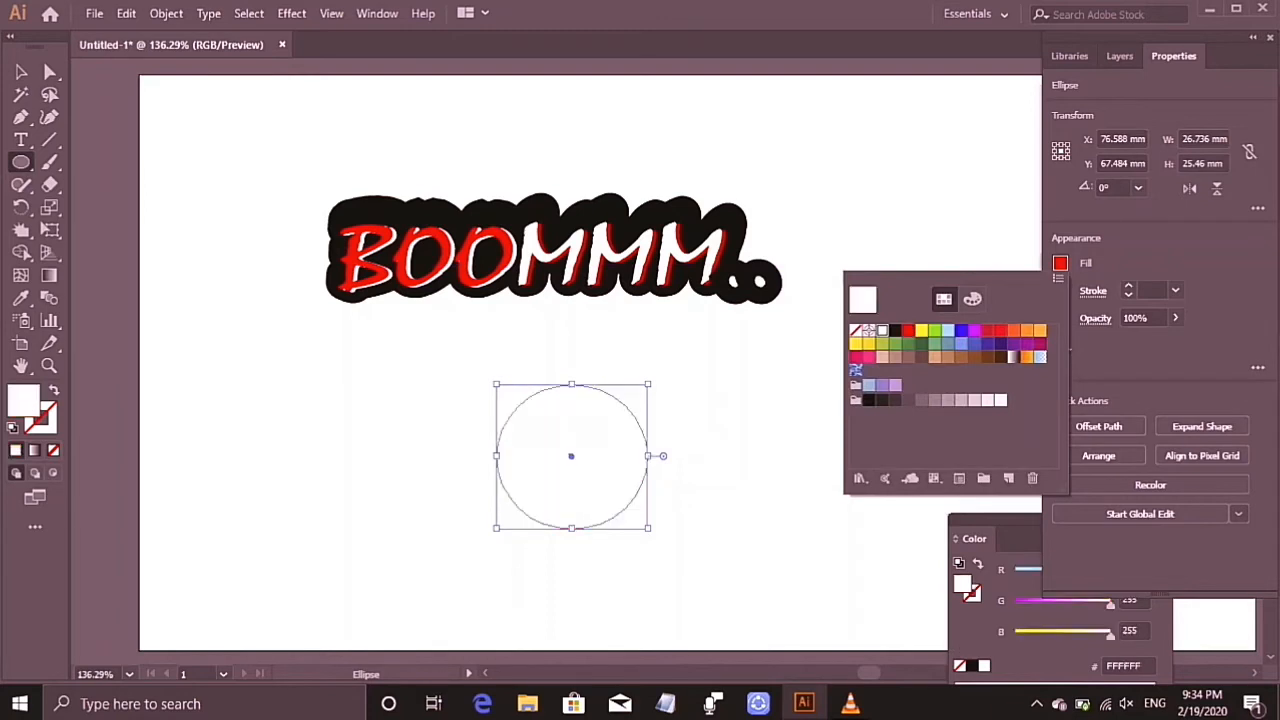
Try the Crystallize tool on the white ellipse, undo the distortion and delete the ellipse
{"action": "left_click", "coordinate": [20, 230]}
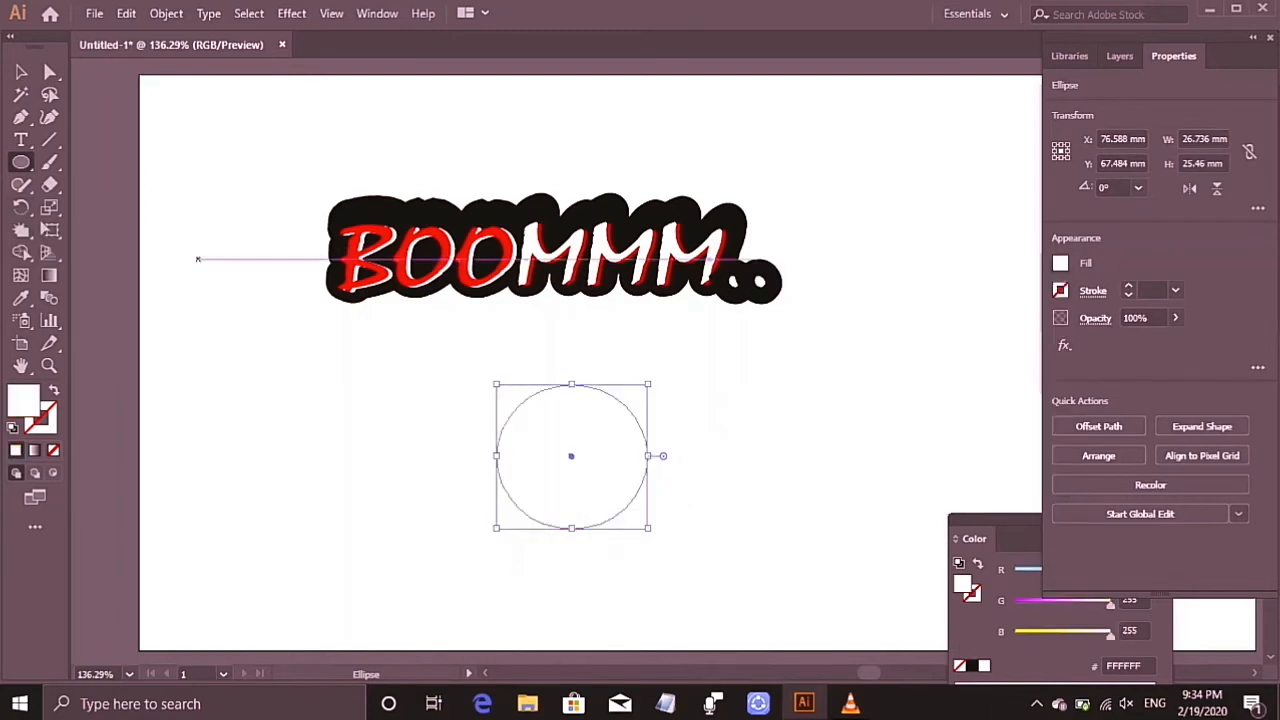
{"action": "left_click", "coordinate": [21, 230]}
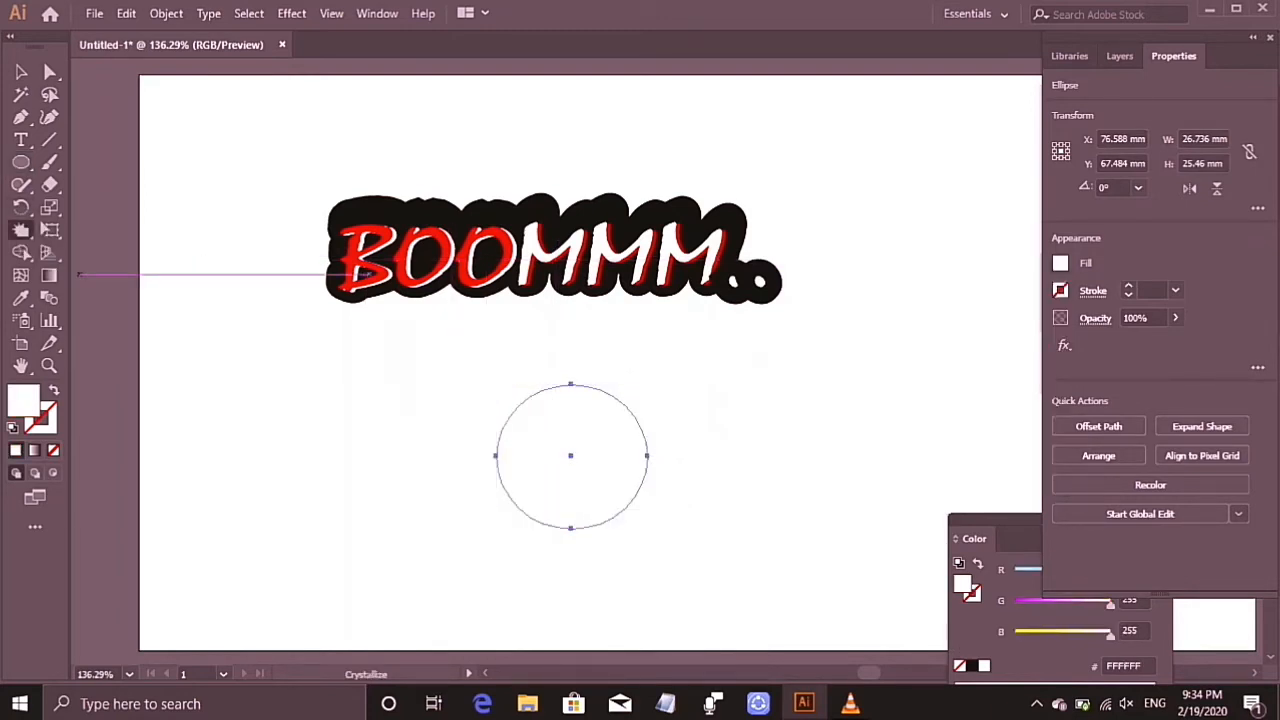
{"action": "left_click", "coordinate": [571, 472]}
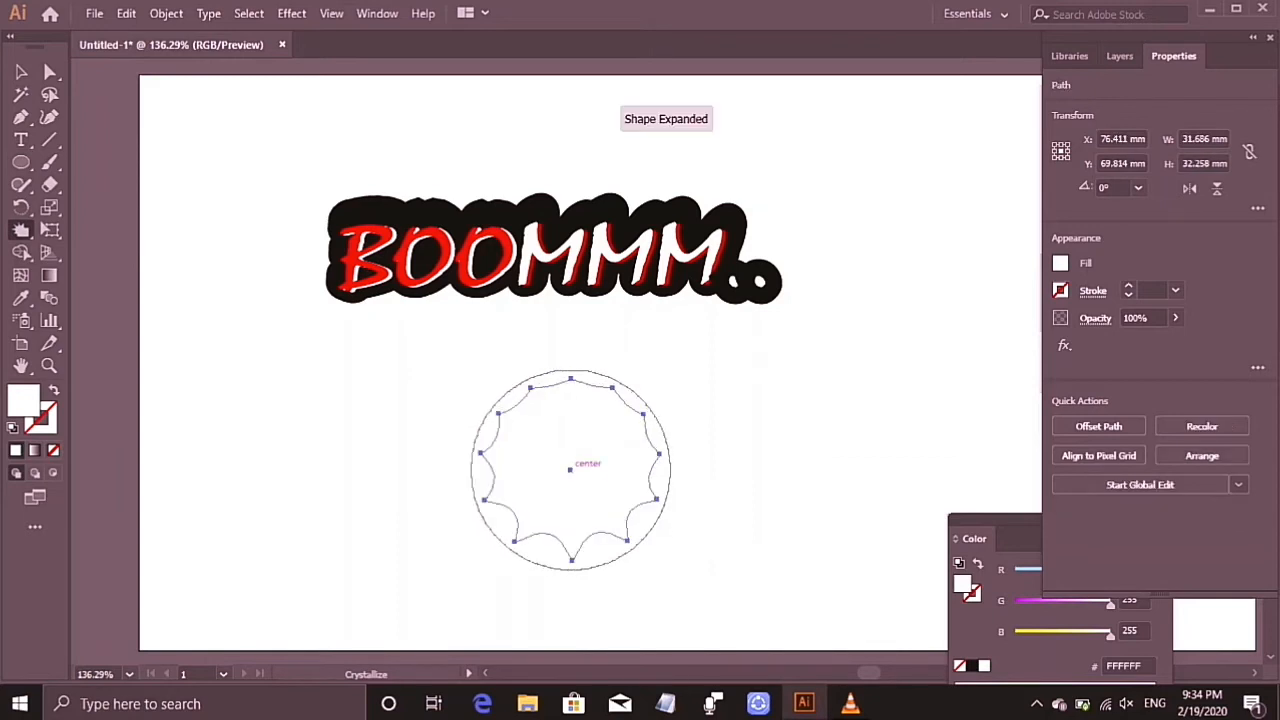
{"action": "key", "text": "ctrl+z"}
{"action": "key", "text": "Delete"}
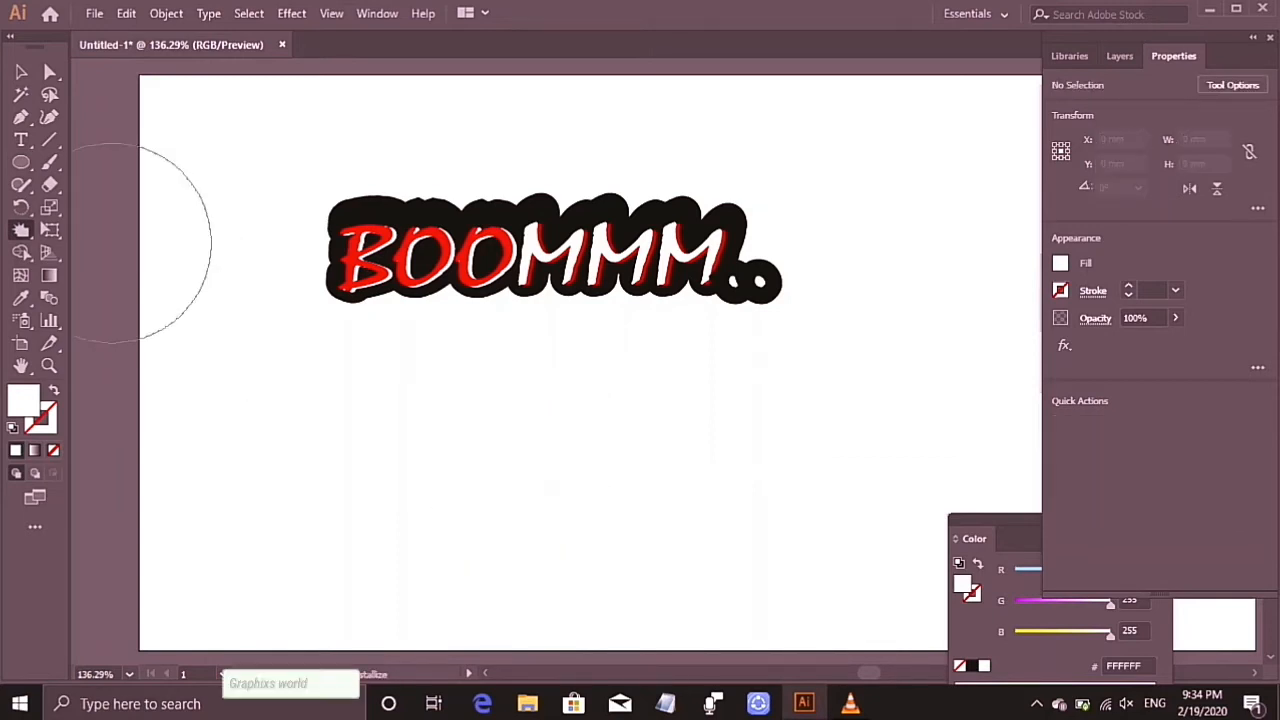
Try crystallizing a larger ellipse about 40.7 by 37.8 mm below the text, and undo the attempt
{"action": "key", "text": "l"}
{"action": "mouse_move", "coordinate": [386, 372]}
{"action": "left_mouse_down"}
{"action": "mouse_move", "coordinate": [463, 457]}
{"action": "mouse_move", "coordinate": [623, 551]}
{"action": "mouse_move", "coordinate": [616, 586]}
{"action": "left_mouse_up"}
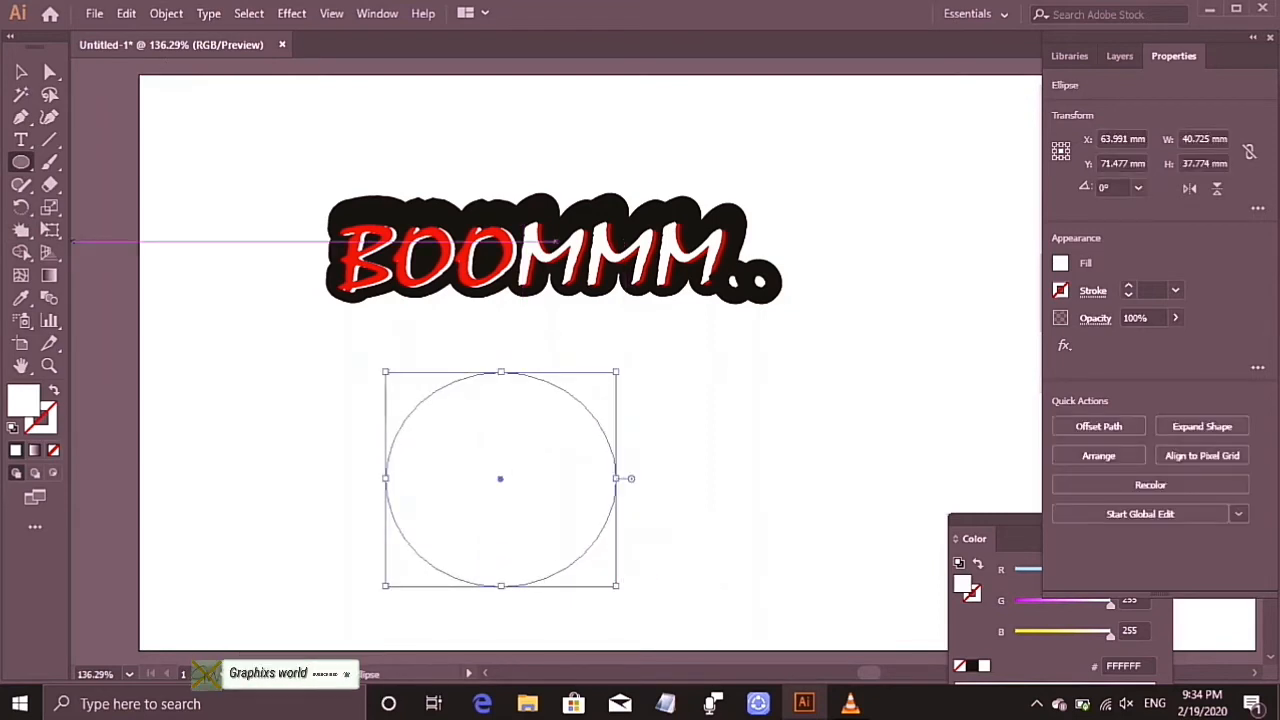
{"action": "left_click", "coordinate": [21, 230]}
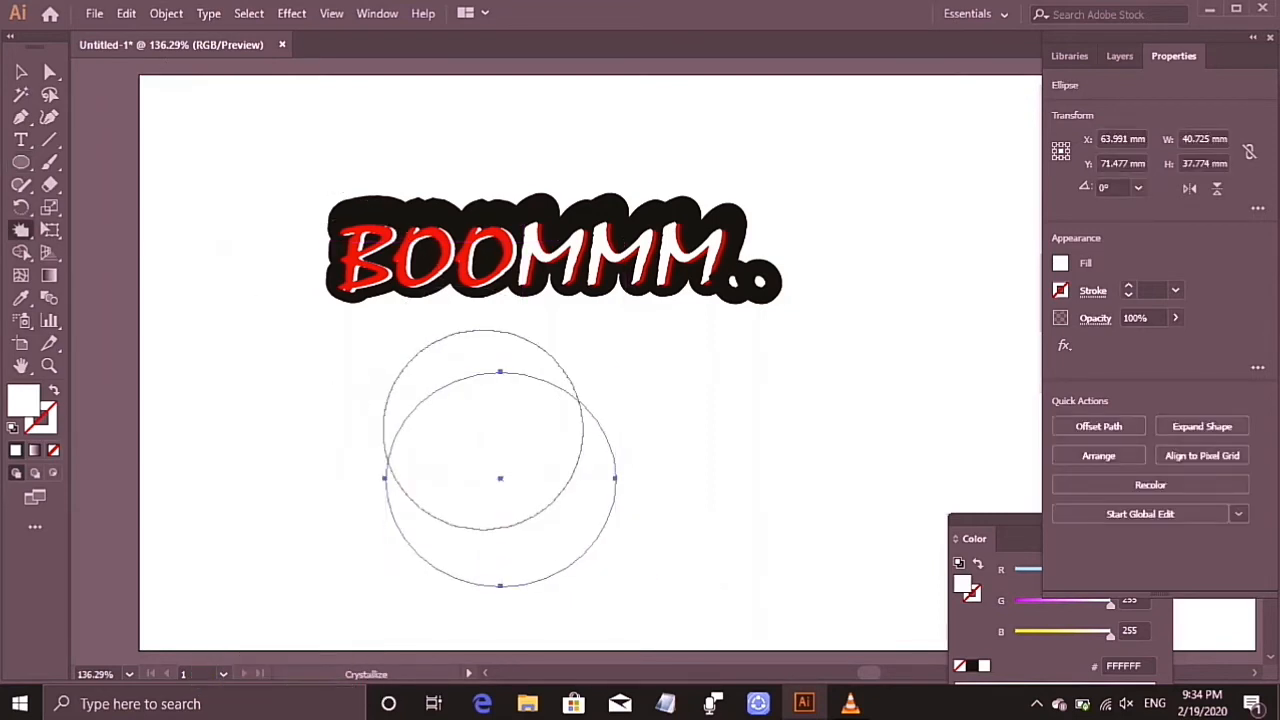
{"action": "mouse_move", "coordinate": [500, 478]}
{"action": "left_mouse_down"}
{"action": "mouse_move", "coordinate": [440, 495]}
{"action": "mouse_move", "coordinate": [480, 471]}
{"action": "mouse_move", "coordinate": [548, 495]}
{"action": "mouse_move", "coordinate": [420, 352]}
{"action": "mouse_move", "coordinate": [506, 440]}
{"action": "mouse_move", "coordinate": [475, 432]}
{"action": "mouse_move", "coordinate": [490, 450]}
{"action": "mouse_move", "coordinate": [509, 417]}
{"action": "mouse_move", "coordinate": [583, 440]}
{"action": "left_mouse_up"}
{"action": "key", "text": "ctrl+z"}
{"action": "key", "text": "ctrl+z"}
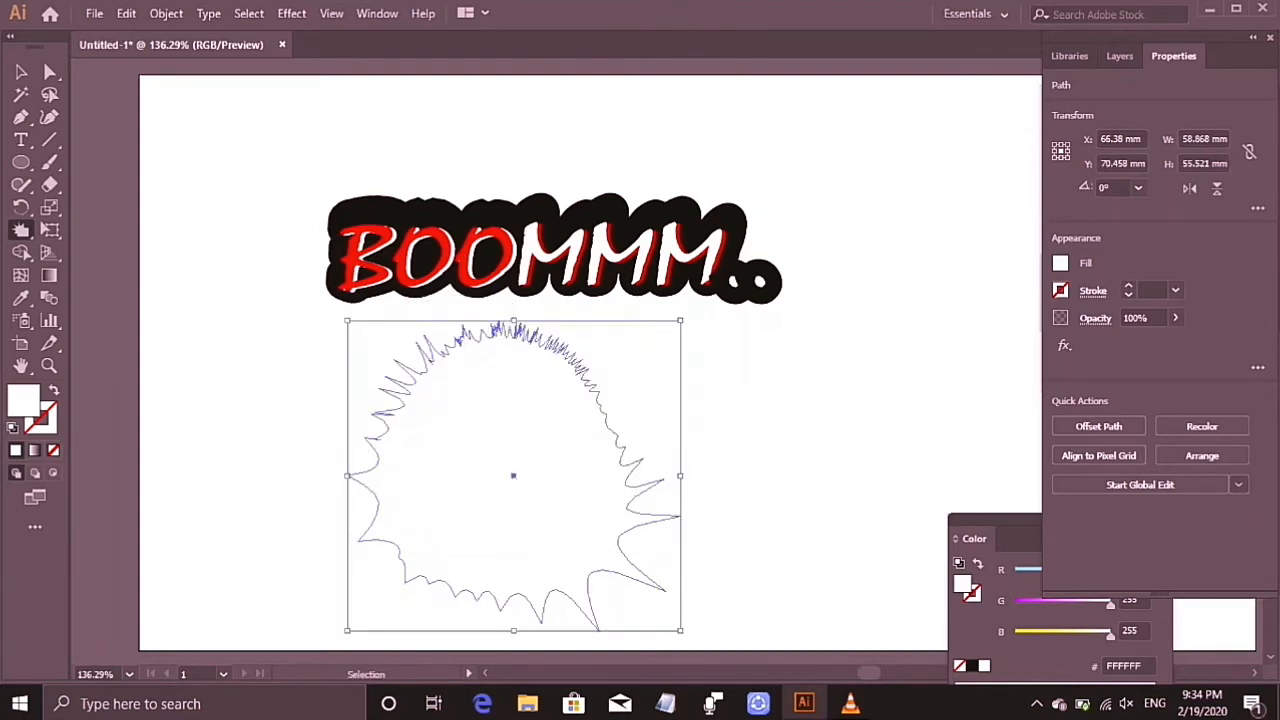
{"action": "key", "text": "ctrl+shift+a"}
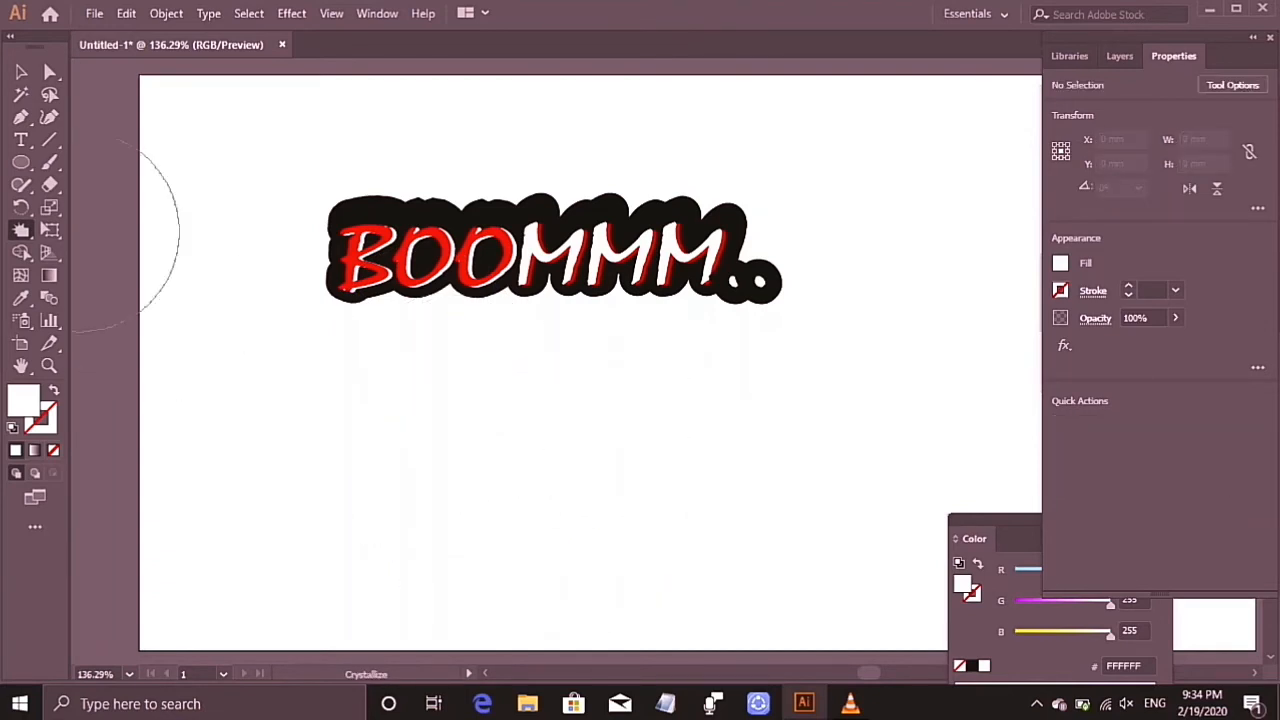
Draw a circle about 19.8 mm across below the text and crystallize it from its center into a spiky burst about 28.7 mm wide
{"action": "mouse_move", "coordinate": [21, 229]}
{"action": "left_mouse_down"}
{"action": "mouse_move", "coordinate": [100, 298]}
{"action": "mouse_move", "coordinate": [100, 366]}
{"action": "left_mouse_up"}
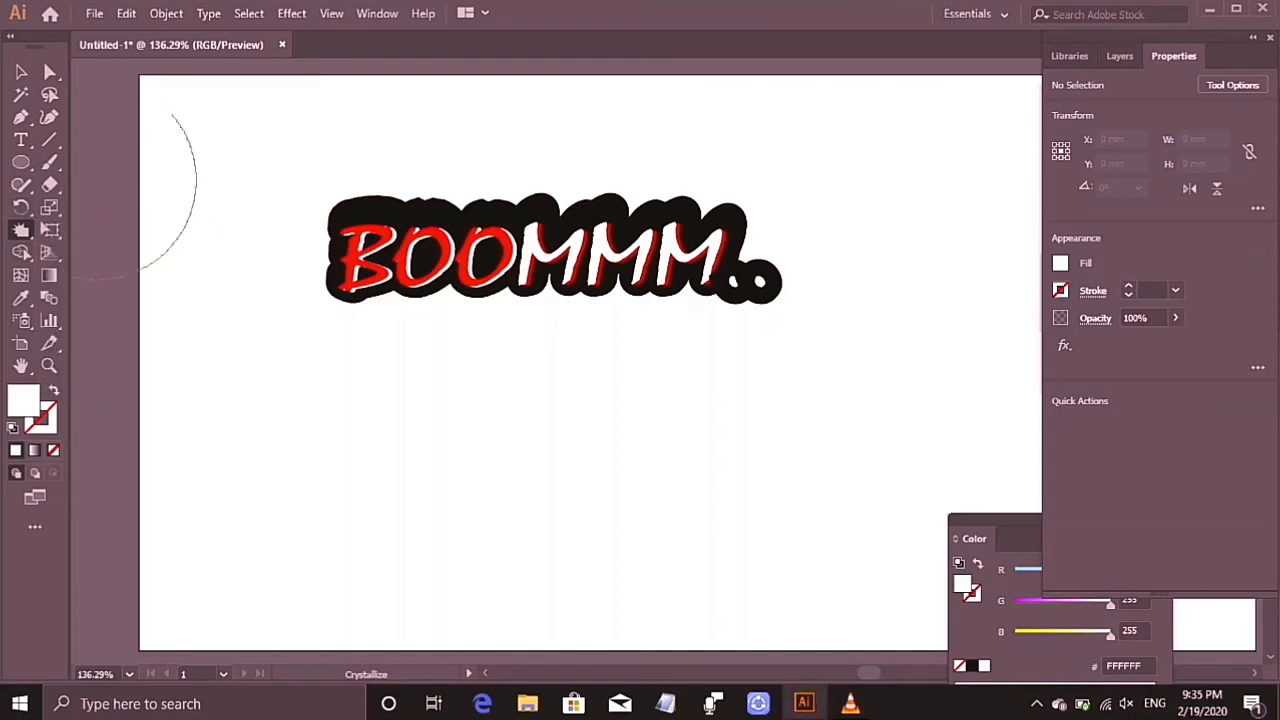
{"action": "left_click", "coordinate": [21, 162]}
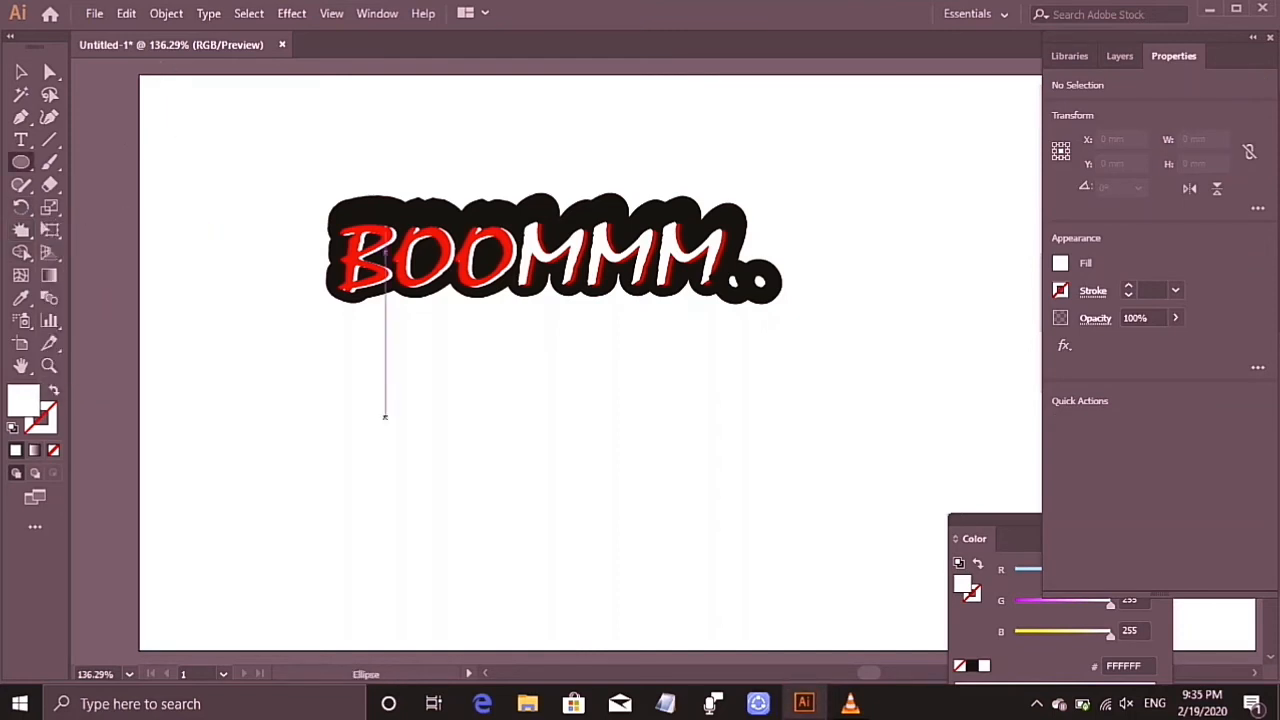
{"action": "left_click_drag", "start_coordinate": [489, 438], "coordinate": [603, 551]}
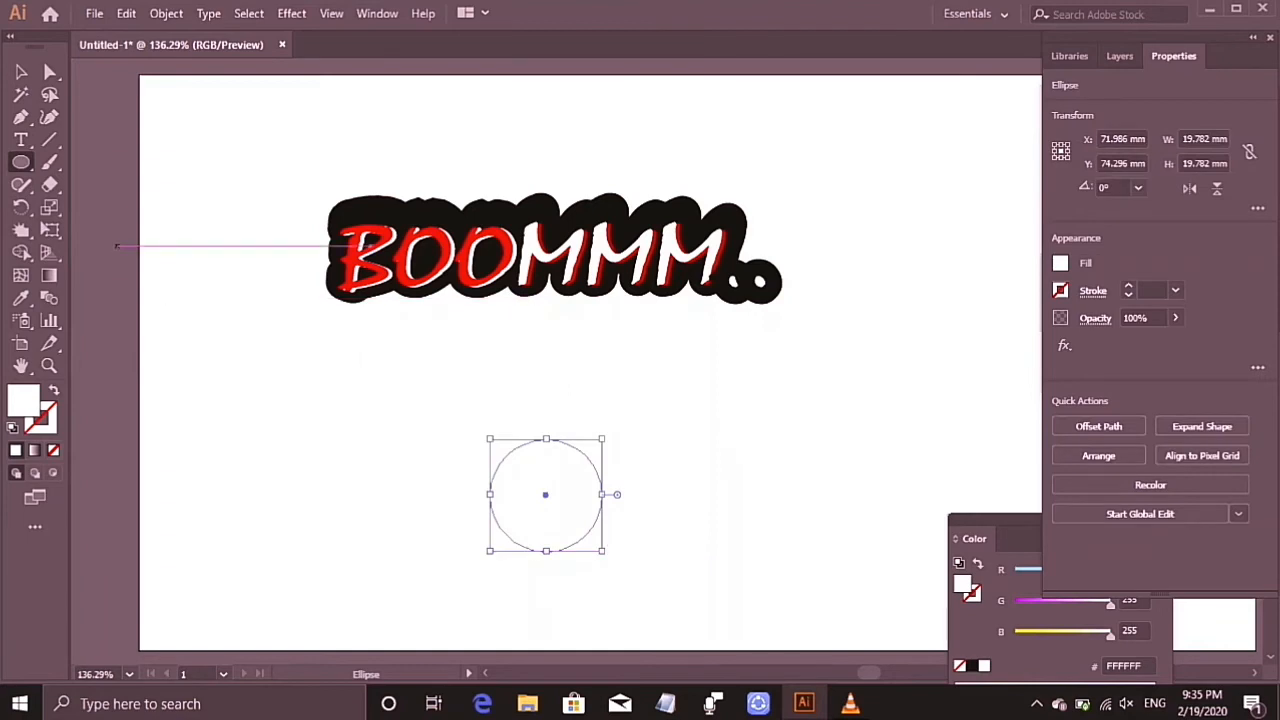
{"action": "left_click", "coordinate": [21, 229]}
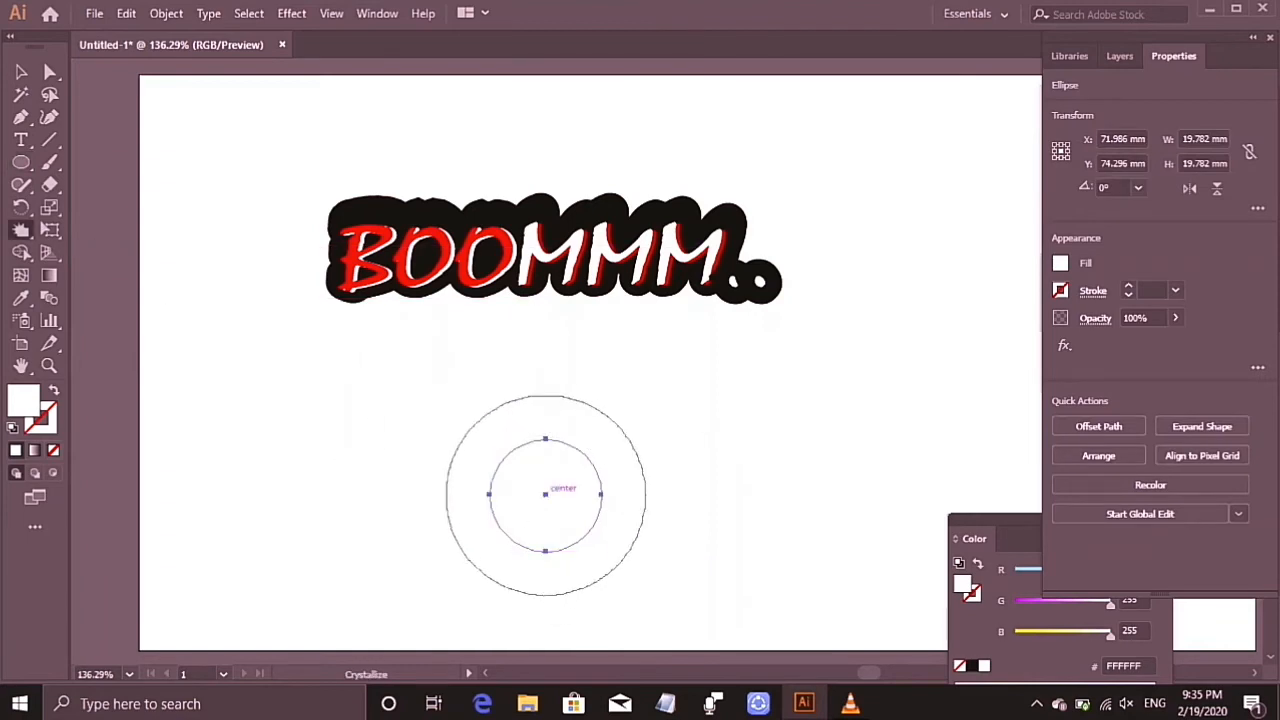
{"action": "left_click", "coordinate": [545, 494]}
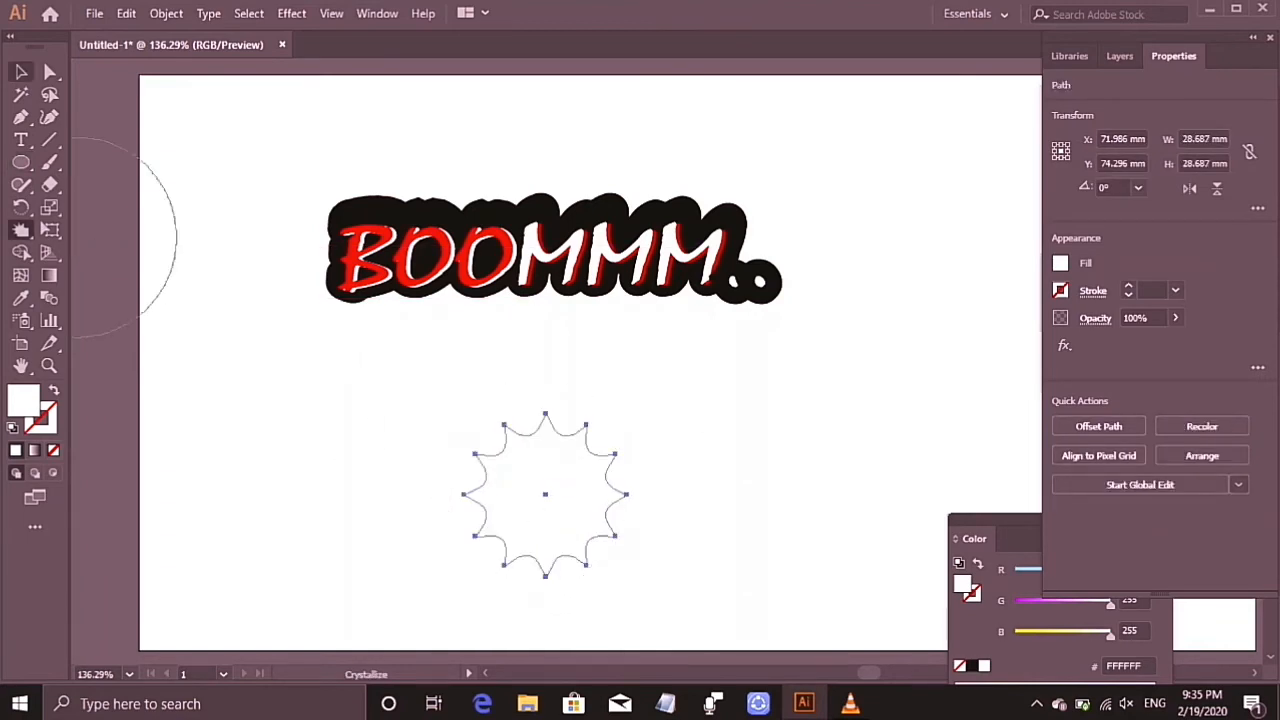
Stretch the spiky burst to about 74.1 by 43.5 mm and fill it with yellow (FFFF00)
{"action": "key", "text": "v"}
{"action": "left_click_drag", "start_coordinate": [627, 413], "coordinate": [865, 333]}
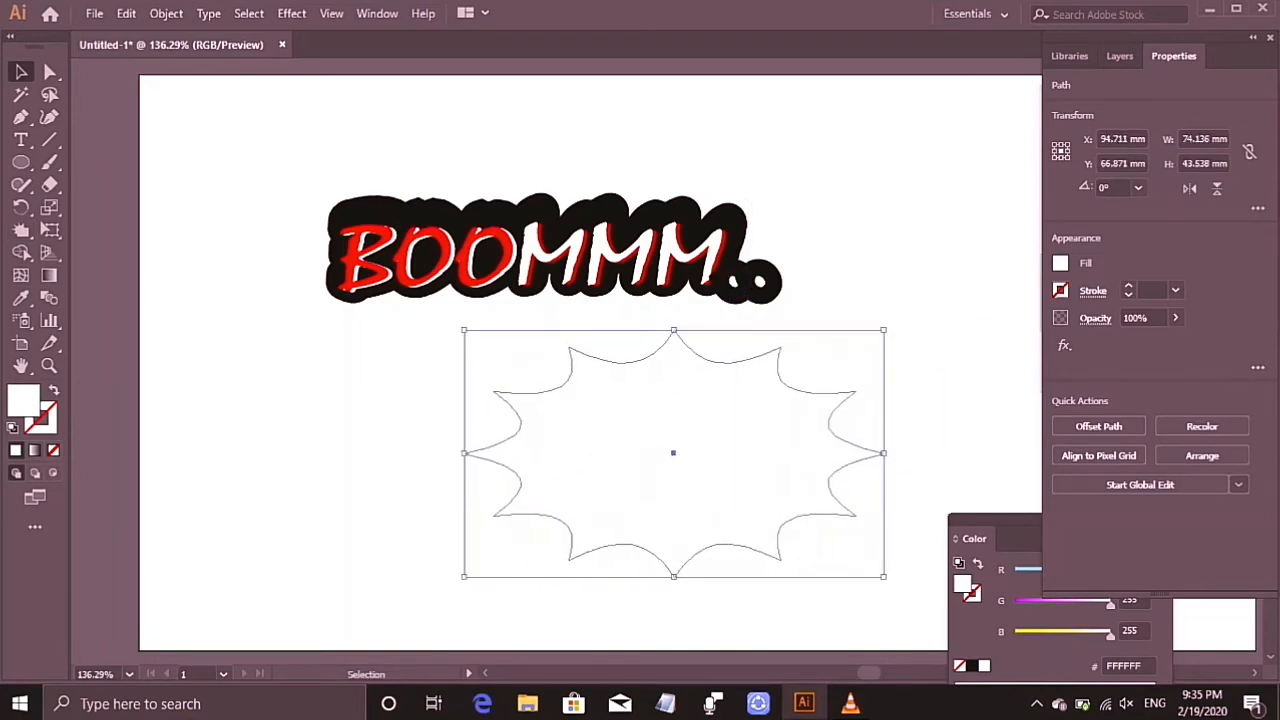
{"action": "left_click", "coordinate": [1060, 263]}
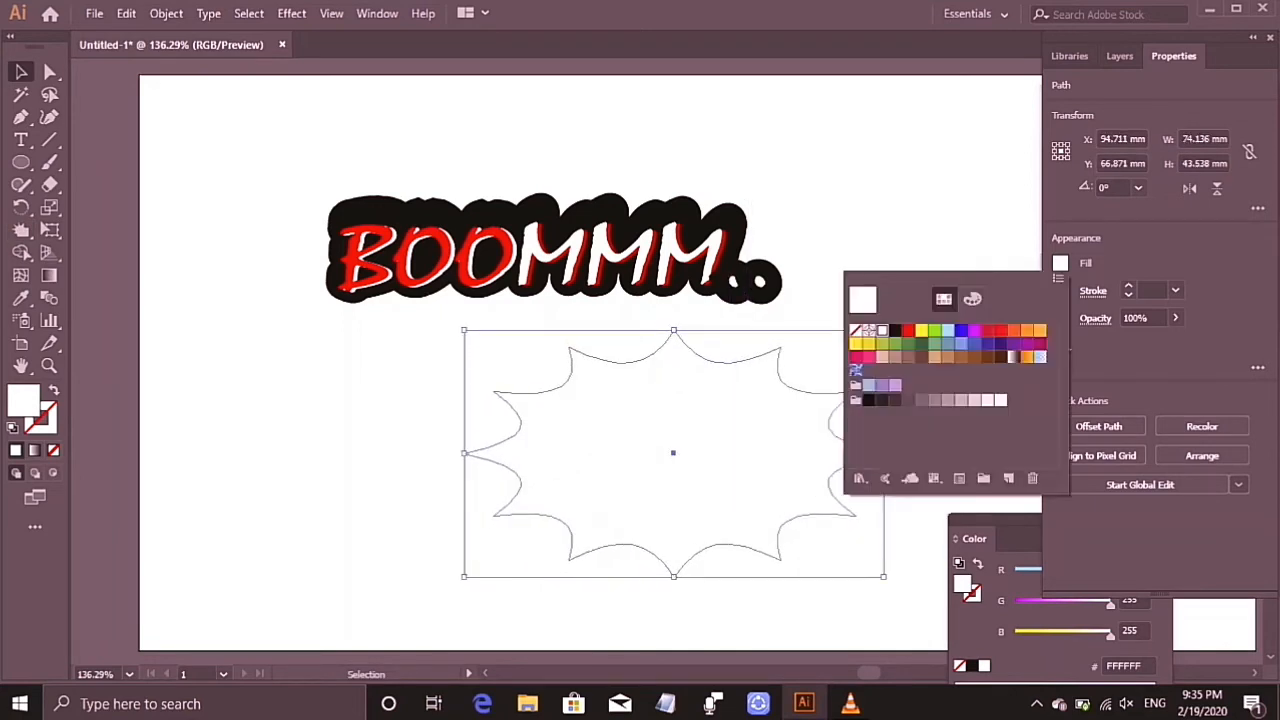
{"action": "left_click", "coordinate": [921, 331]}
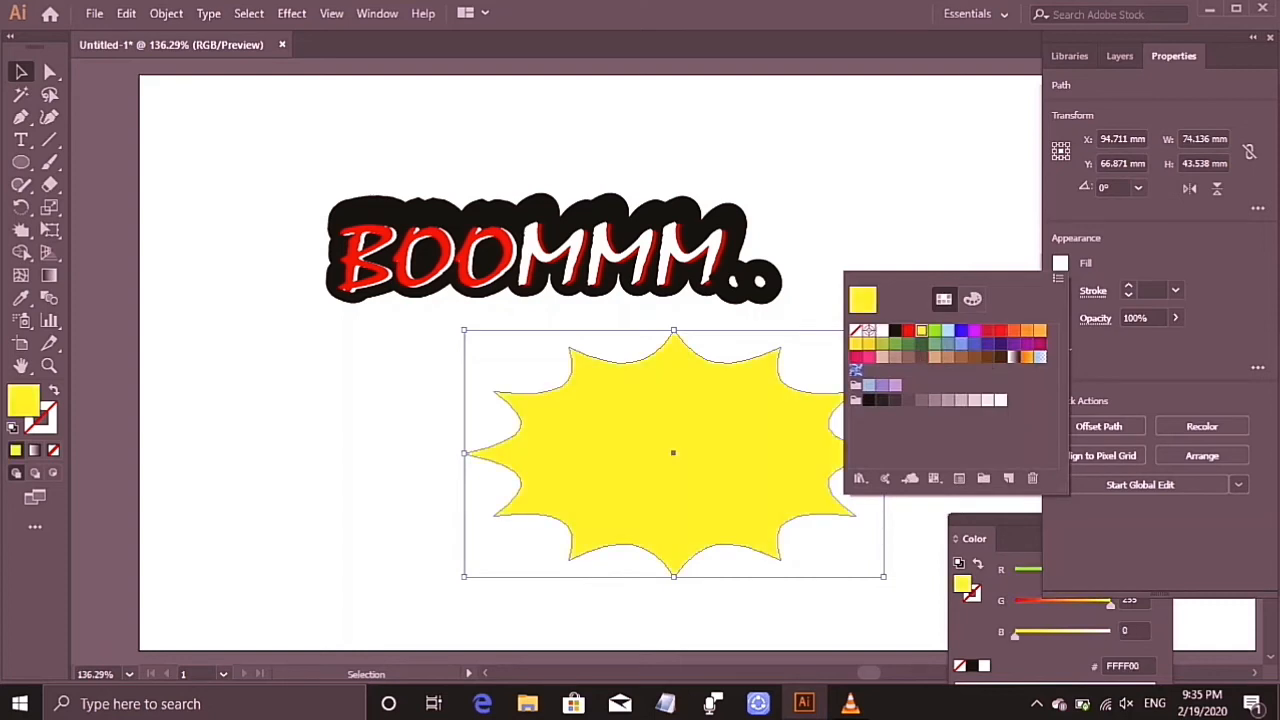
{"action": "left_click", "coordinate": [1060, 263]}
Give the yellow burst a red stroke with a weight of 6 pt
{"action": "left_click", "coordinate": [1060, 290]}
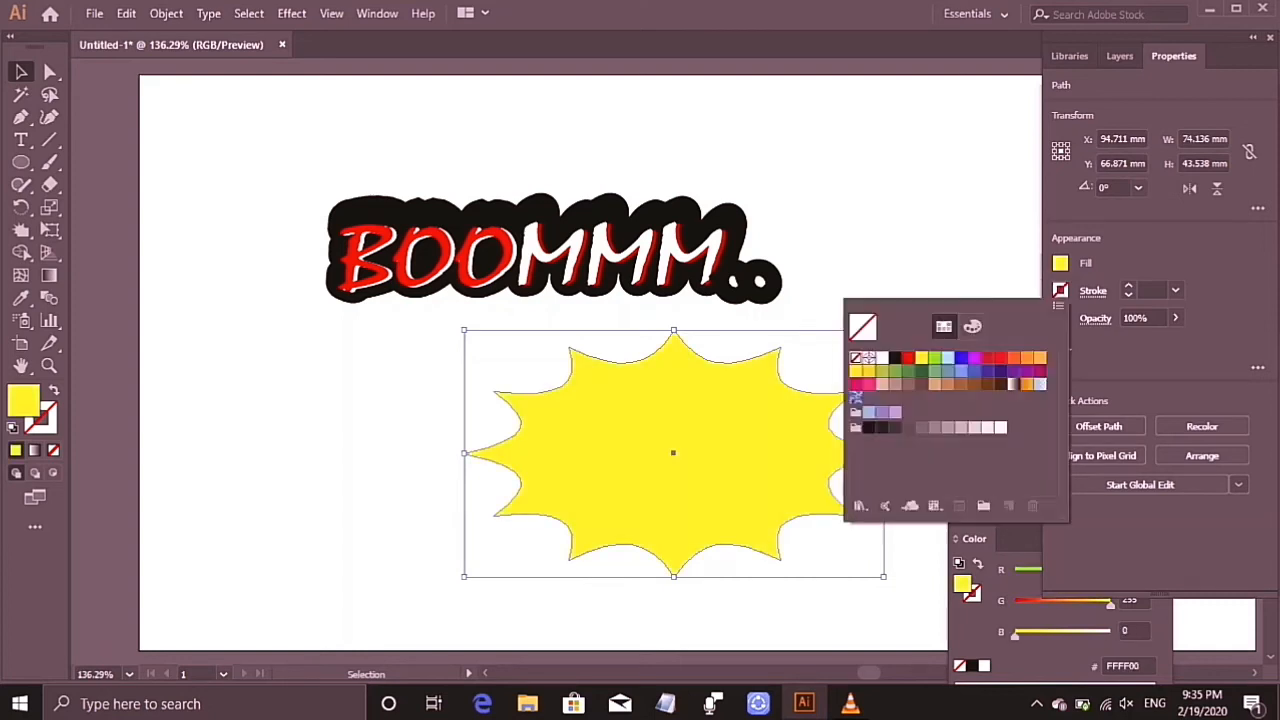
{"action": "left_click", "coordinate": [908, 358]}
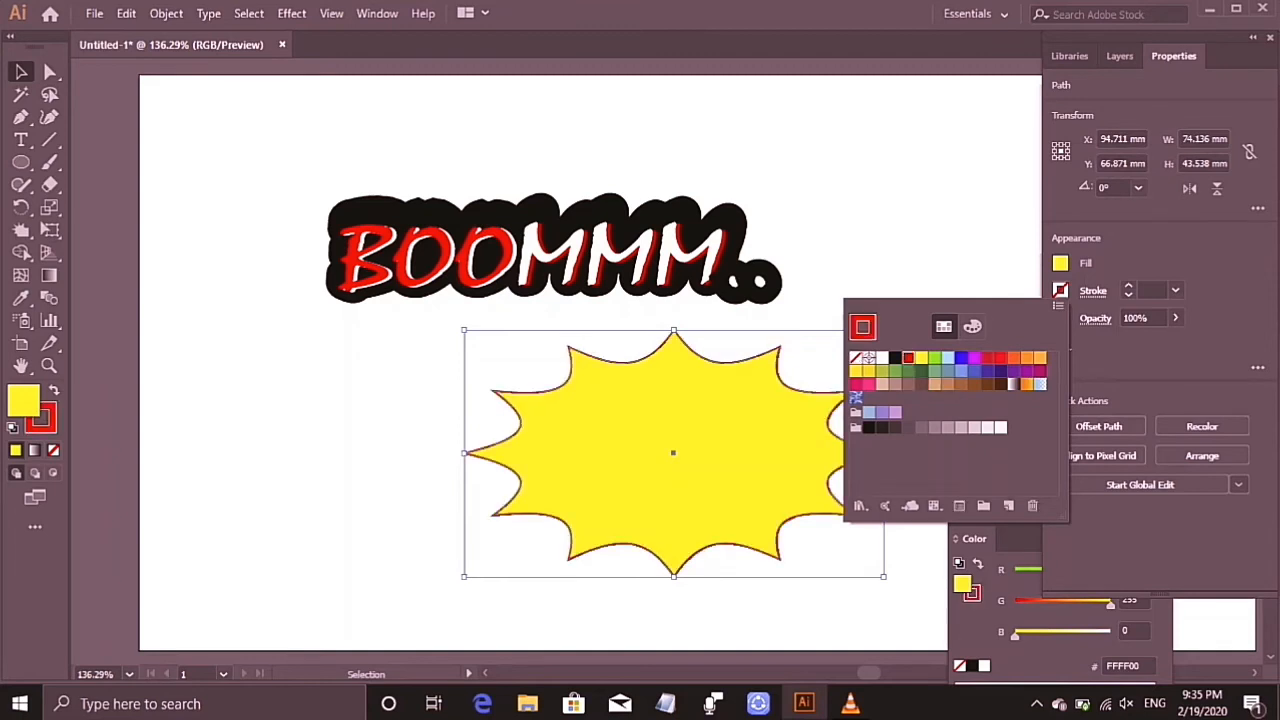
{"action": "left_click", "coordinate": [1060, 290]}
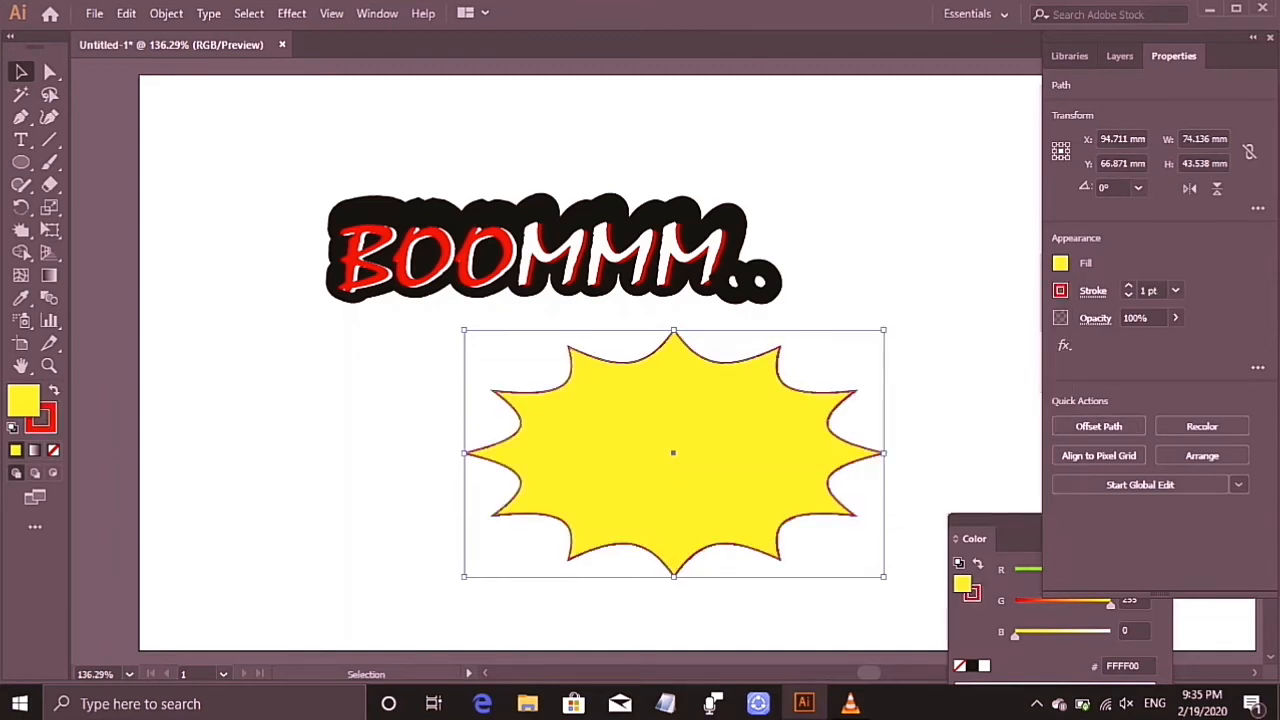
{"action": "left_click", "coordinate": [1128, 286]}
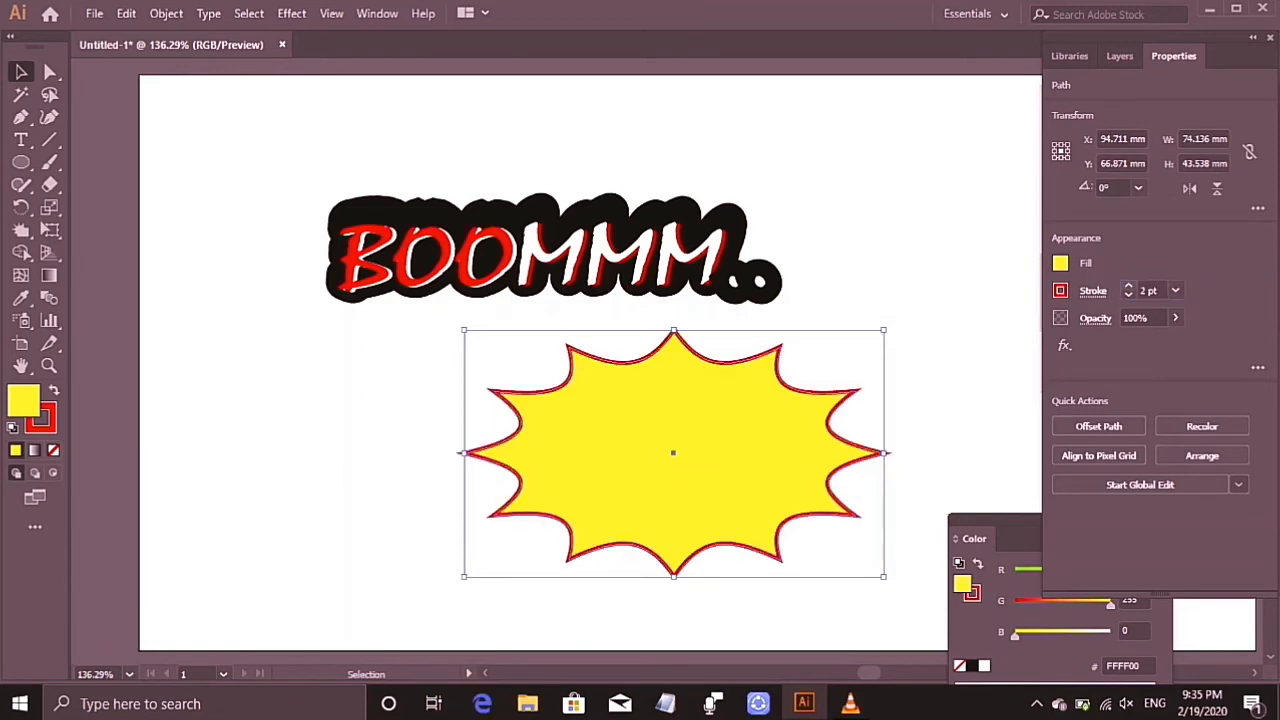
{"action": "left_click", "coordinate": [1128, 286]}
{"action": "left_click", "coordinate": [1128, 286]}
{"action": "left_click", "coordinate": [1128, 286]}
{"action": "left_click", "coordinate": [1128, 286]}
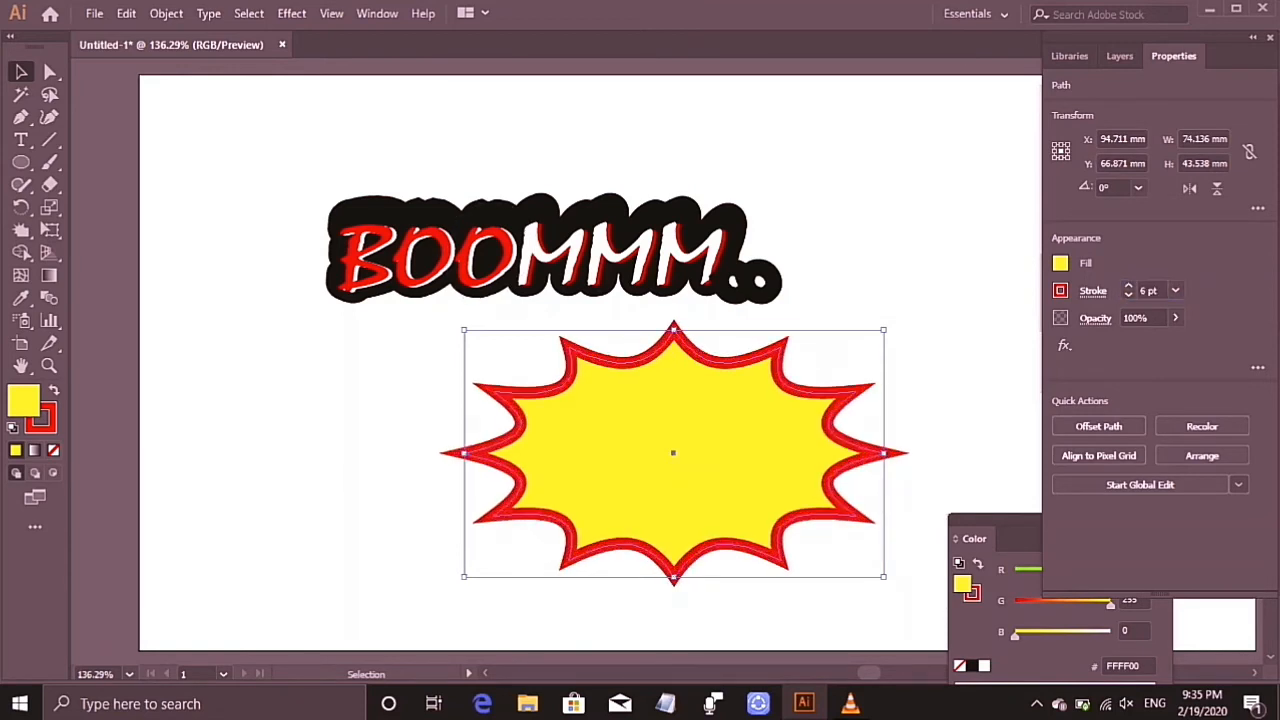
Move the burst over the BOOMMM.. text, enlarge it to about 113.5 by 46.5 mm and send it to the back
{"action": "left_click_drag", "start_coordinate": [783, 380], "coordinate": [628, 180]}
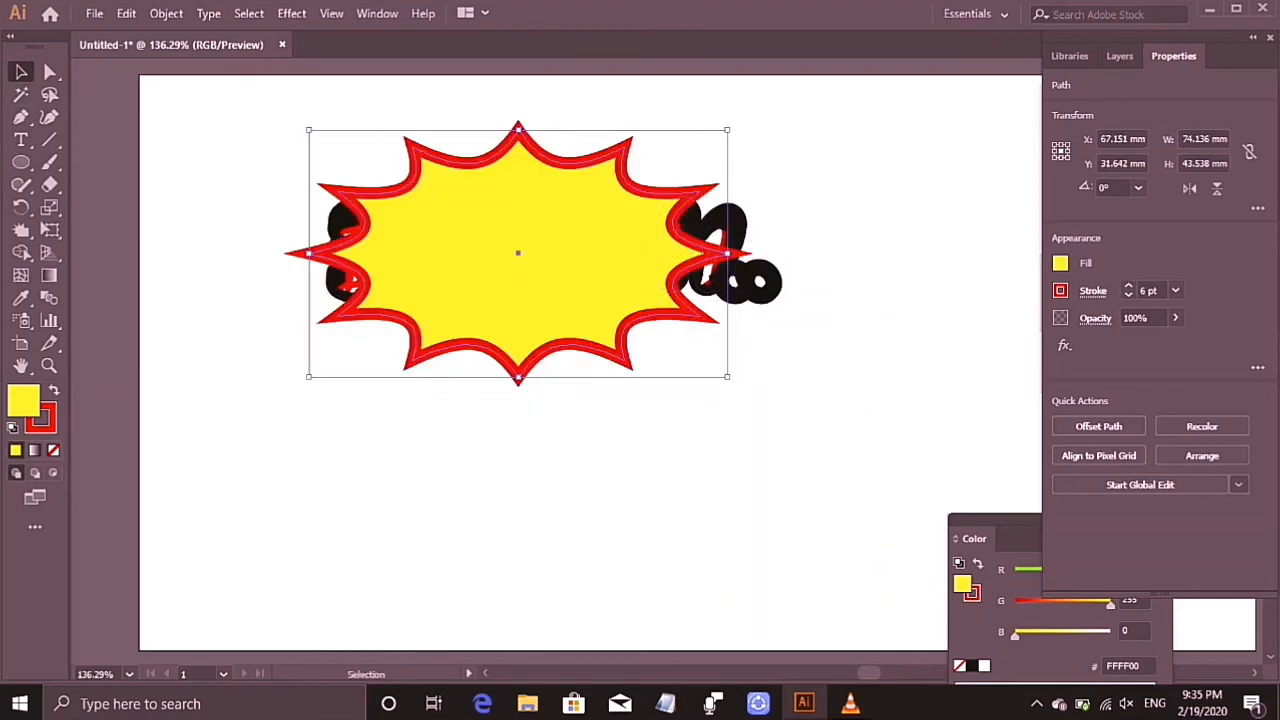
{"action": "left_click_drag", "start_coordinate": [727, 377], "coordinate": [950, 393]}
{"action": "left_click_drag", "start_coordinate": [684, 241], "coordinate": [609, 236]}
{"action": "right_click", "coordinate": [610, 286]}
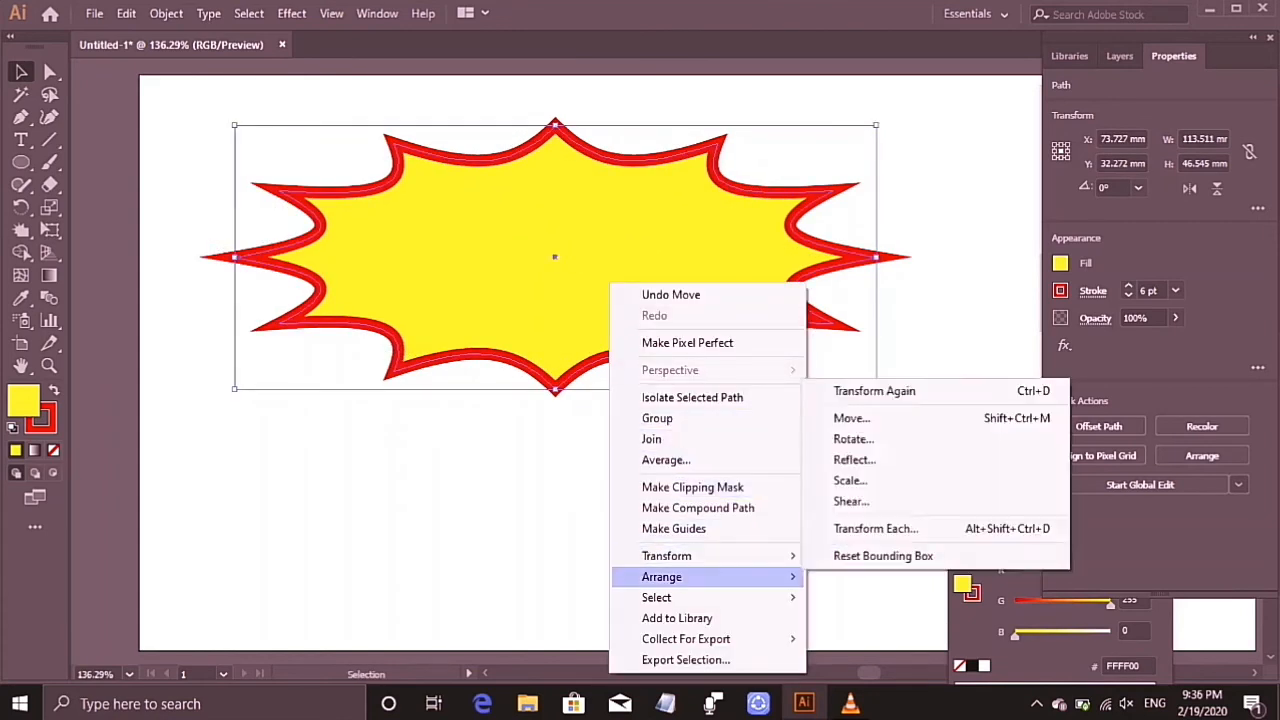
{"action": "left_click", "coordinate": [865, 640]}
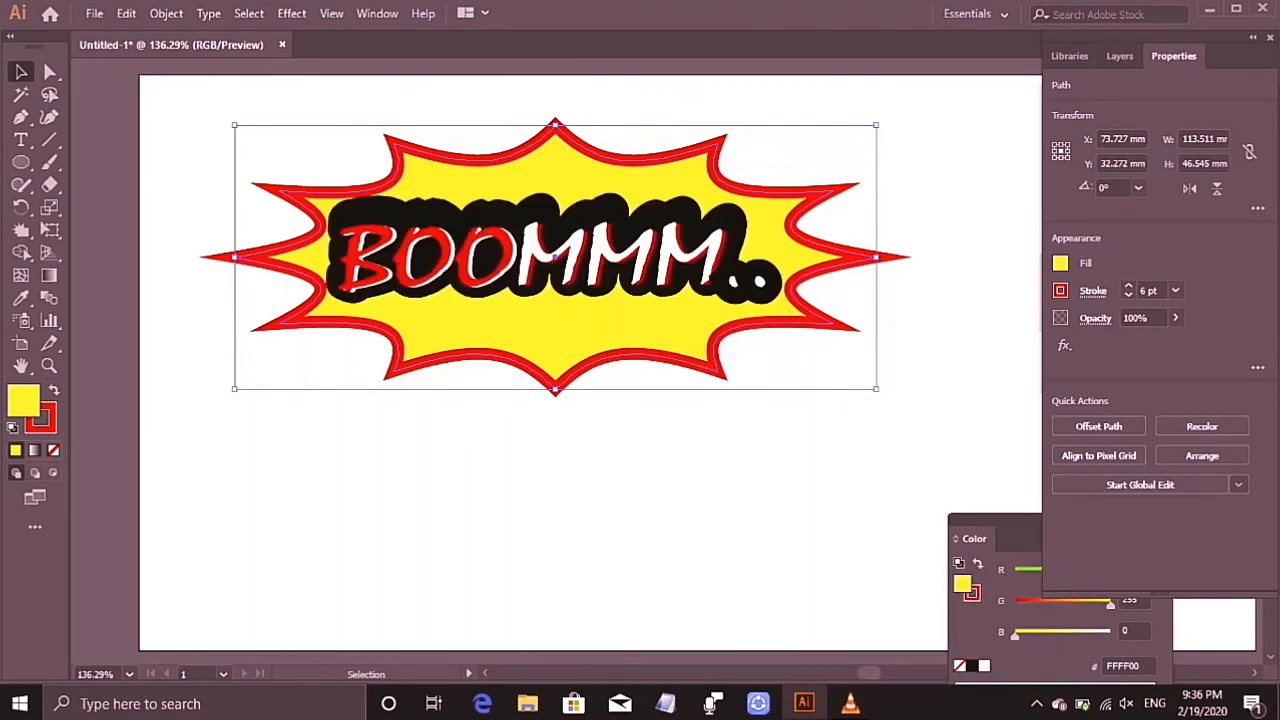
{"action": "left_click", "coordinate": [840, 570]}
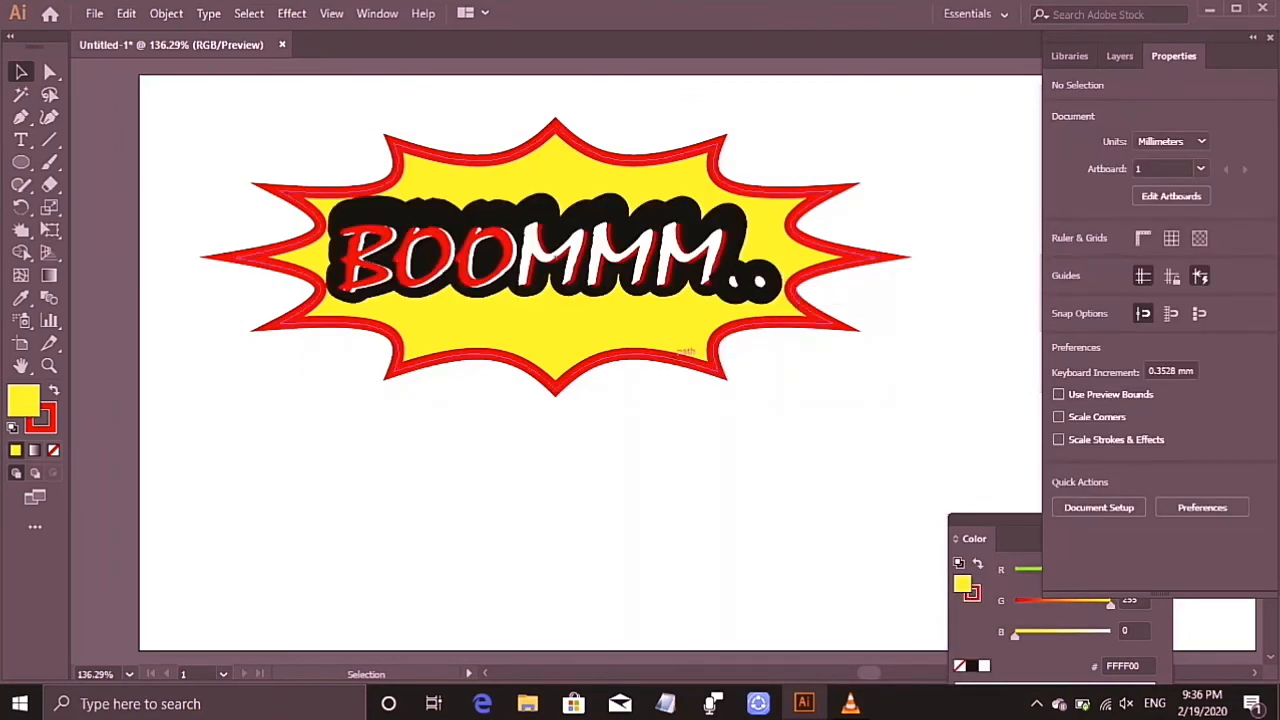
Move the burst down clear of the text, group all the BOOMMM.. lettering with its outlines, and shift the group to the right
{"action": "left_click_drag", "start_coordinate": [681, 338], "coordinate": [731, 626]}
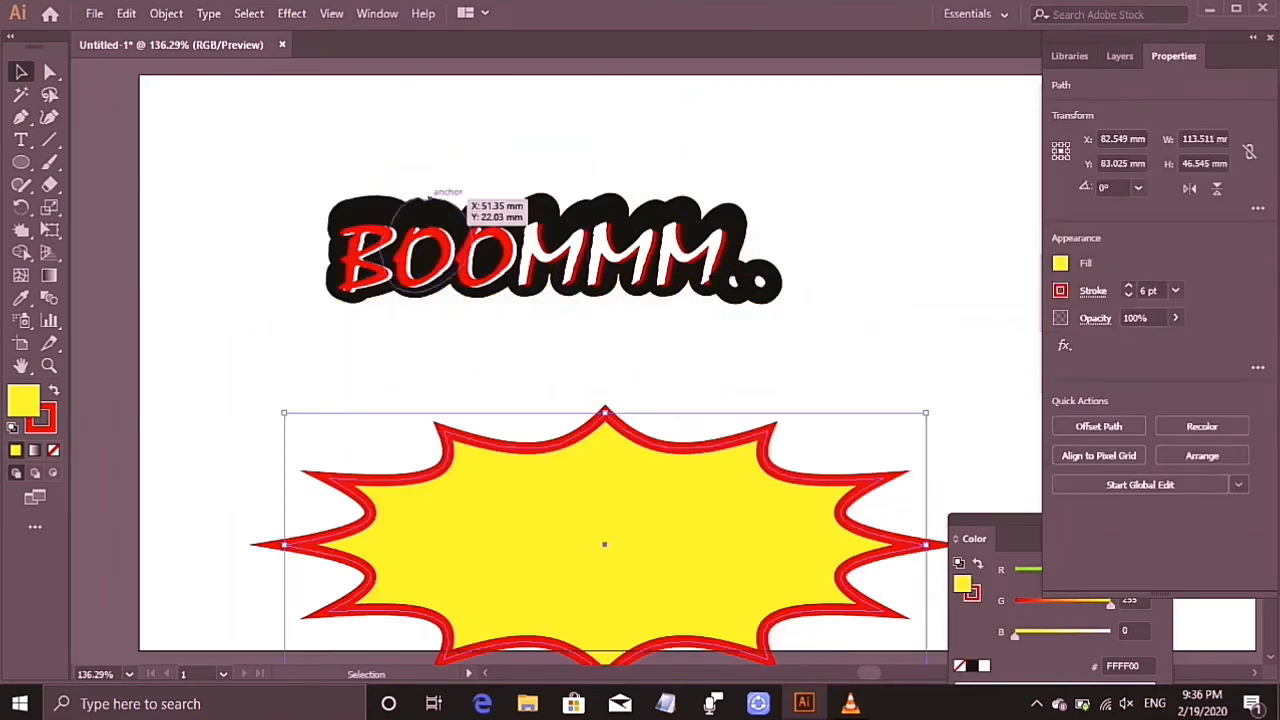
{"action": "left_click_drag", "start_coordinate": [453, 203], "coordinate": [391, 205]}
{"action": "left_click_drag", "start_coordinate": [870, 330], "coordinate": [238, 174]}
{"action": "key", "text": "ctrl+g"}
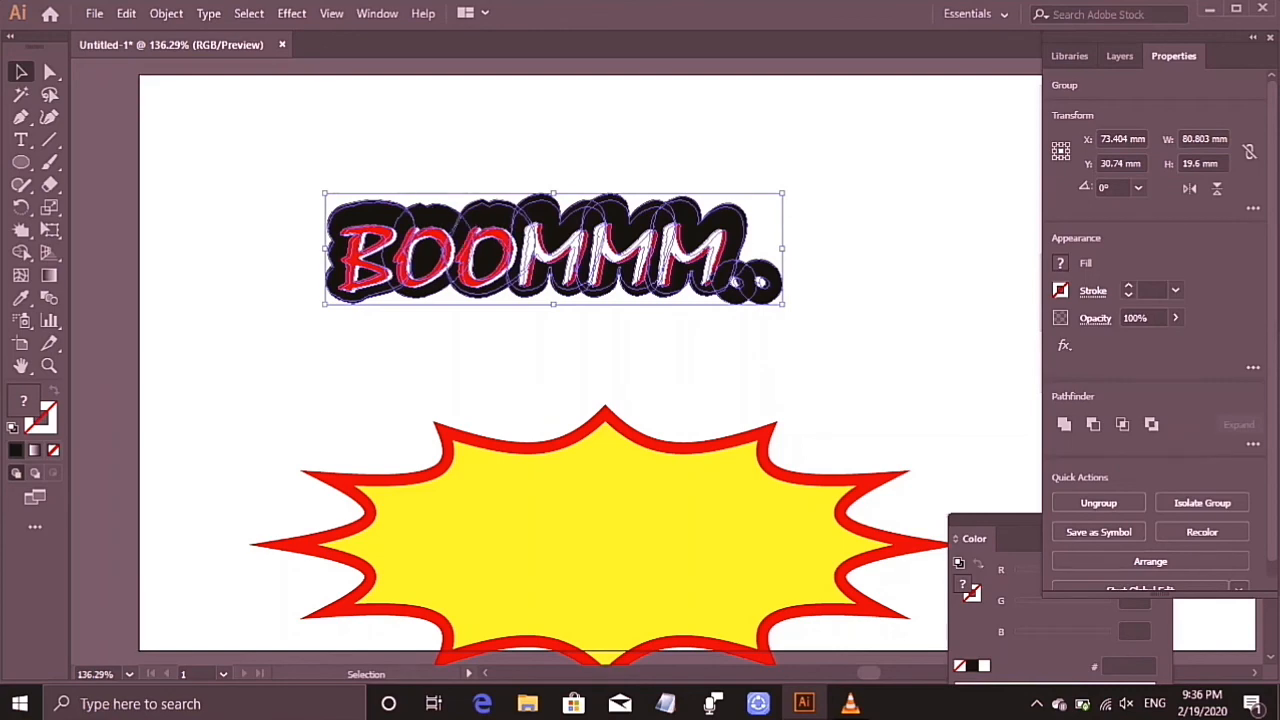
{"action": "left_click_drag", "start_coordinate": [482, 234], "coordinate": [642, 226]}
{"action": "left_click", "coordinate": [624, 352]}
Increase the burst's height to about 54.2 mm, then position the burst and text group so the lettering sits roughly centered on it
{"action": "left_click", "coordinate": [606, 414]}
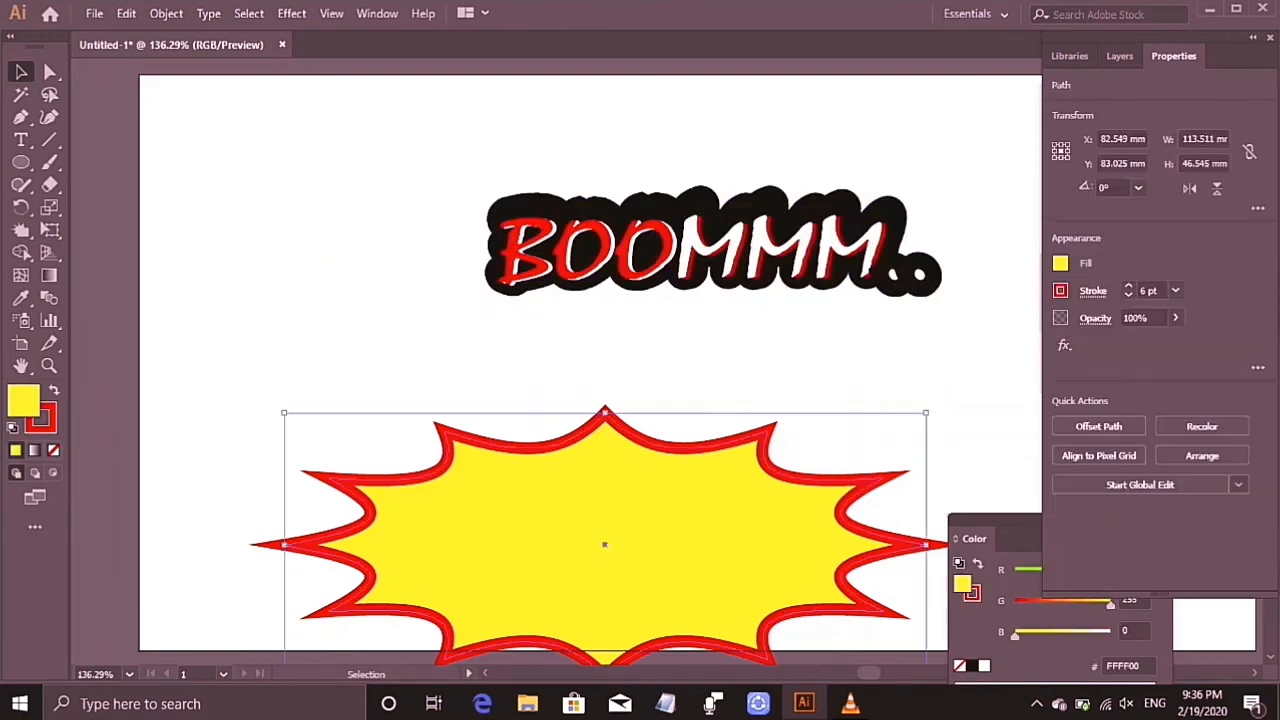
{"action": "left_click_drag", "start_coordinate": [605, 412], "coordinate": [605, 370]}
{"action": "left_click_drag", "start_coordinate": [627, 430], "coordinate": [649, 180]}
{"action": "left_click_drag", "start_coordinate": [677, 242], "coordinate": [612, 269]}
{"action": "left_click", "coordinate": [622, 345]}
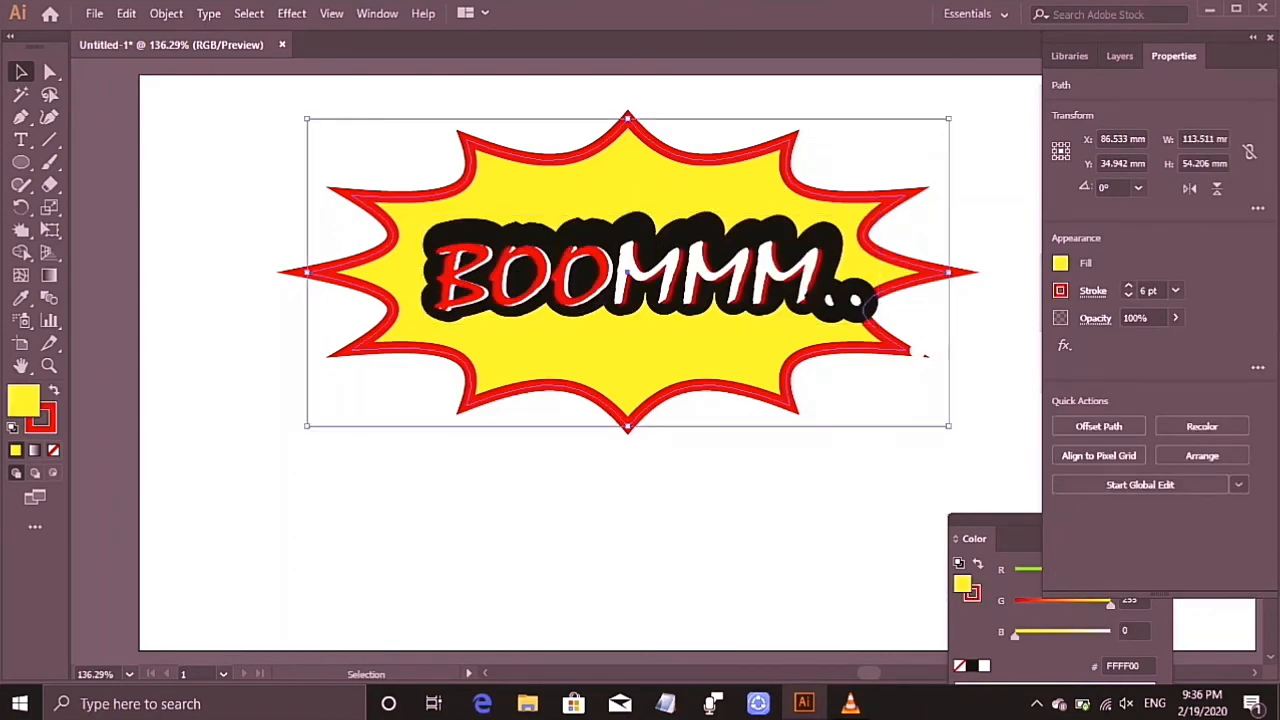
Group the burst with the text and move the group to the middle of the artboard, at about X 75.2, Y 50.4 mm
{"action": "left_click", "coordinate": [912, 345]}
{"action": "left_click_drag", "start_coordinate": [925, 355], "coordinate": [300, 114]}
{"action": "key", "text": "ctrl+g"}
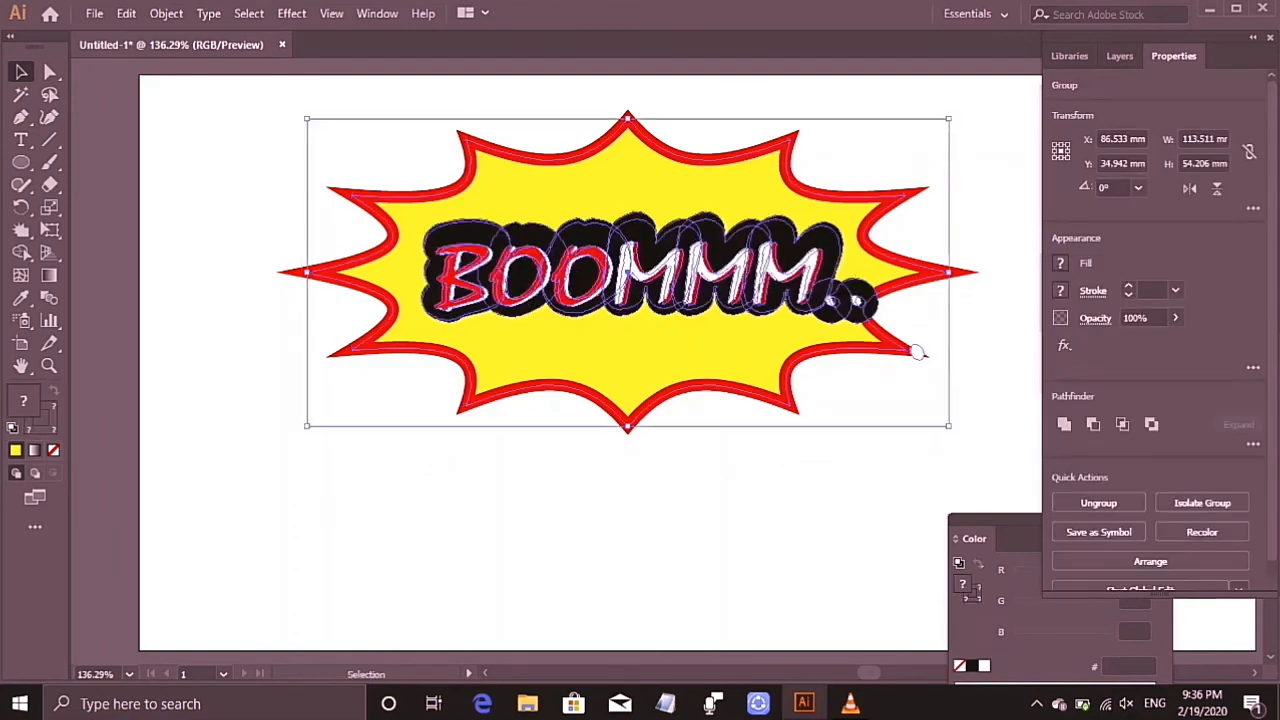
{"action": "left_click_drag", "start_coordinate": [918, 352], "coordinate": [856, 440]}
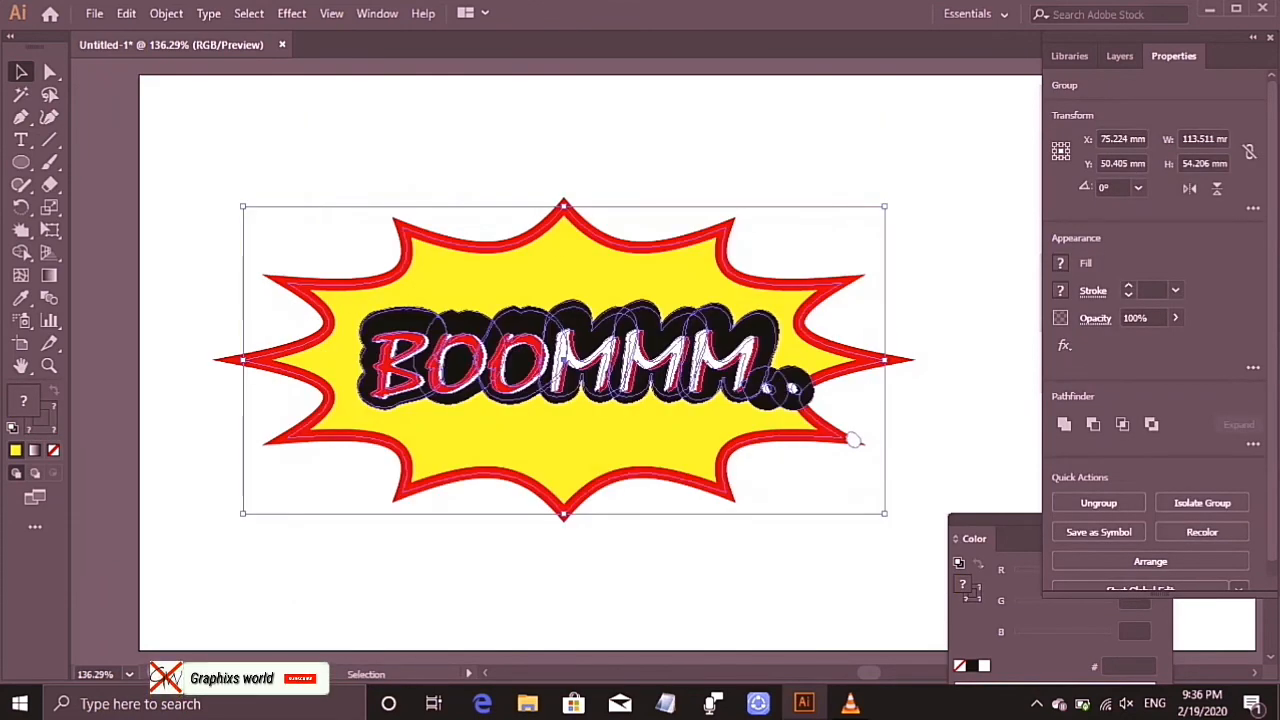
{"action": "left_click", "coordinate": [856, 440]}
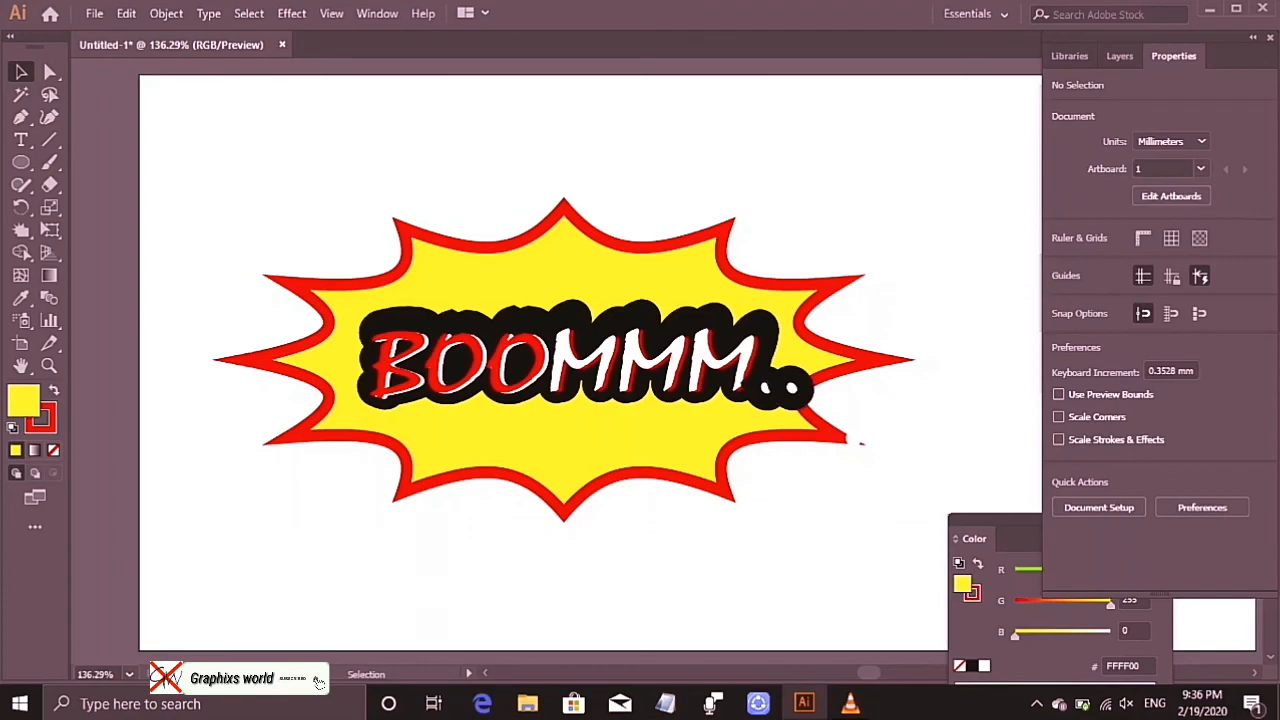